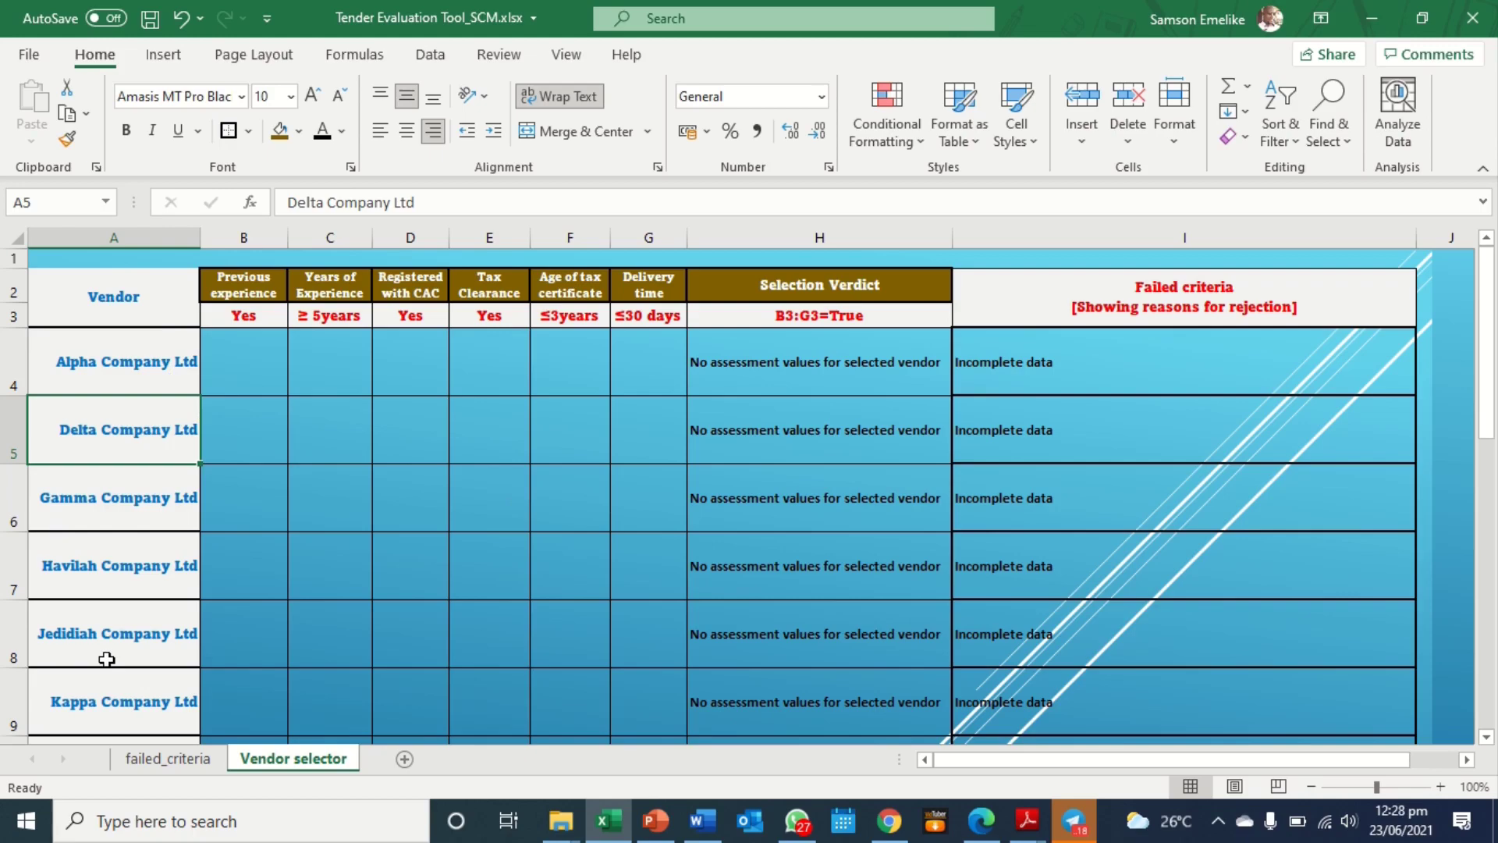
Step: Inspect the selection verdict and failed-criteria formulas in Alpha Company Ltd's row
scroll(106, 659, down, 5)
scroll(107, 659, up, 1)
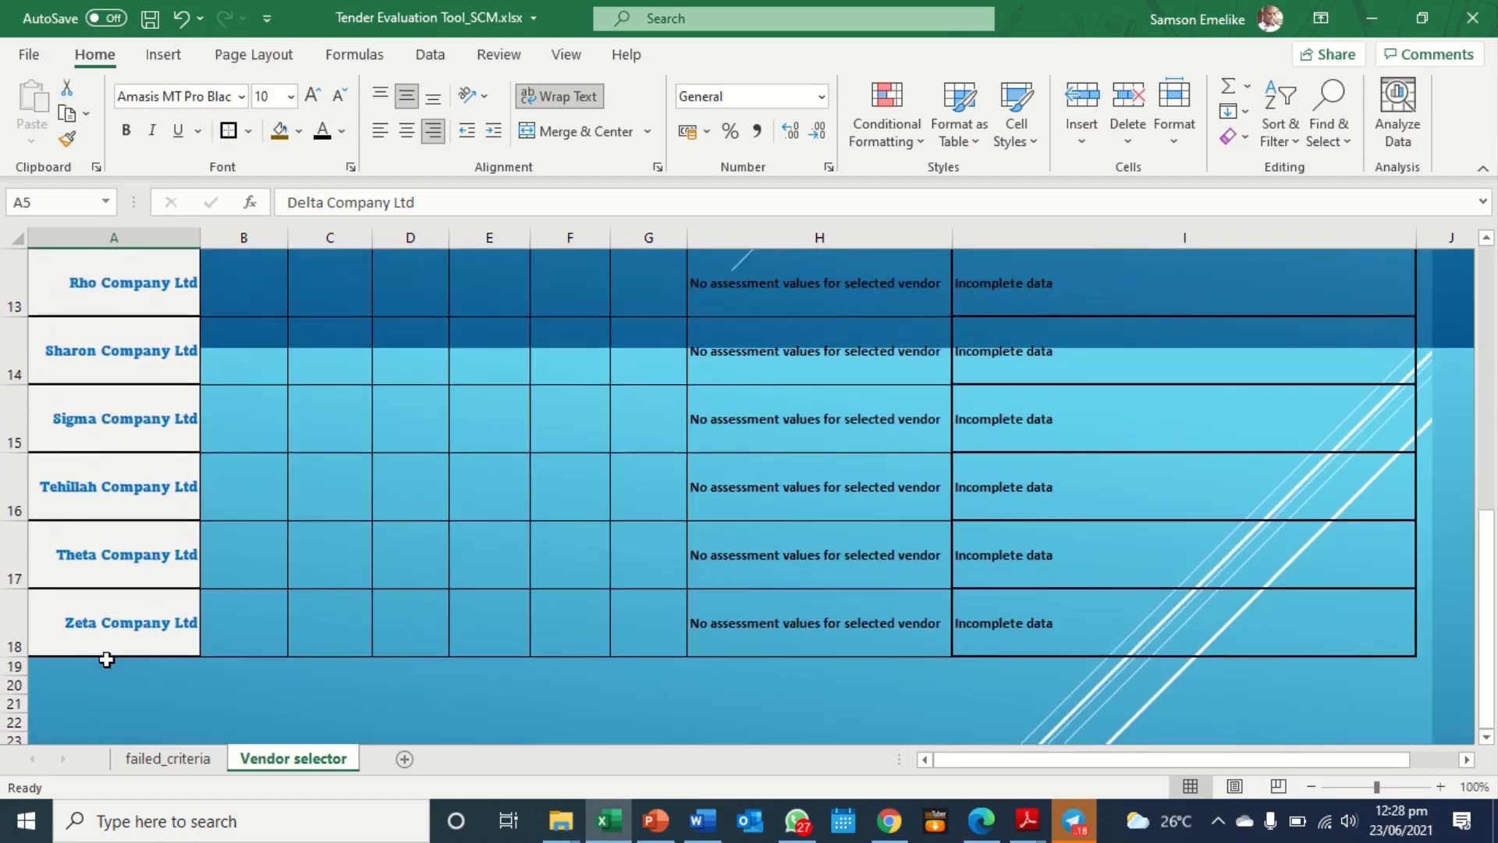
scroll(107, 660, up, 4)
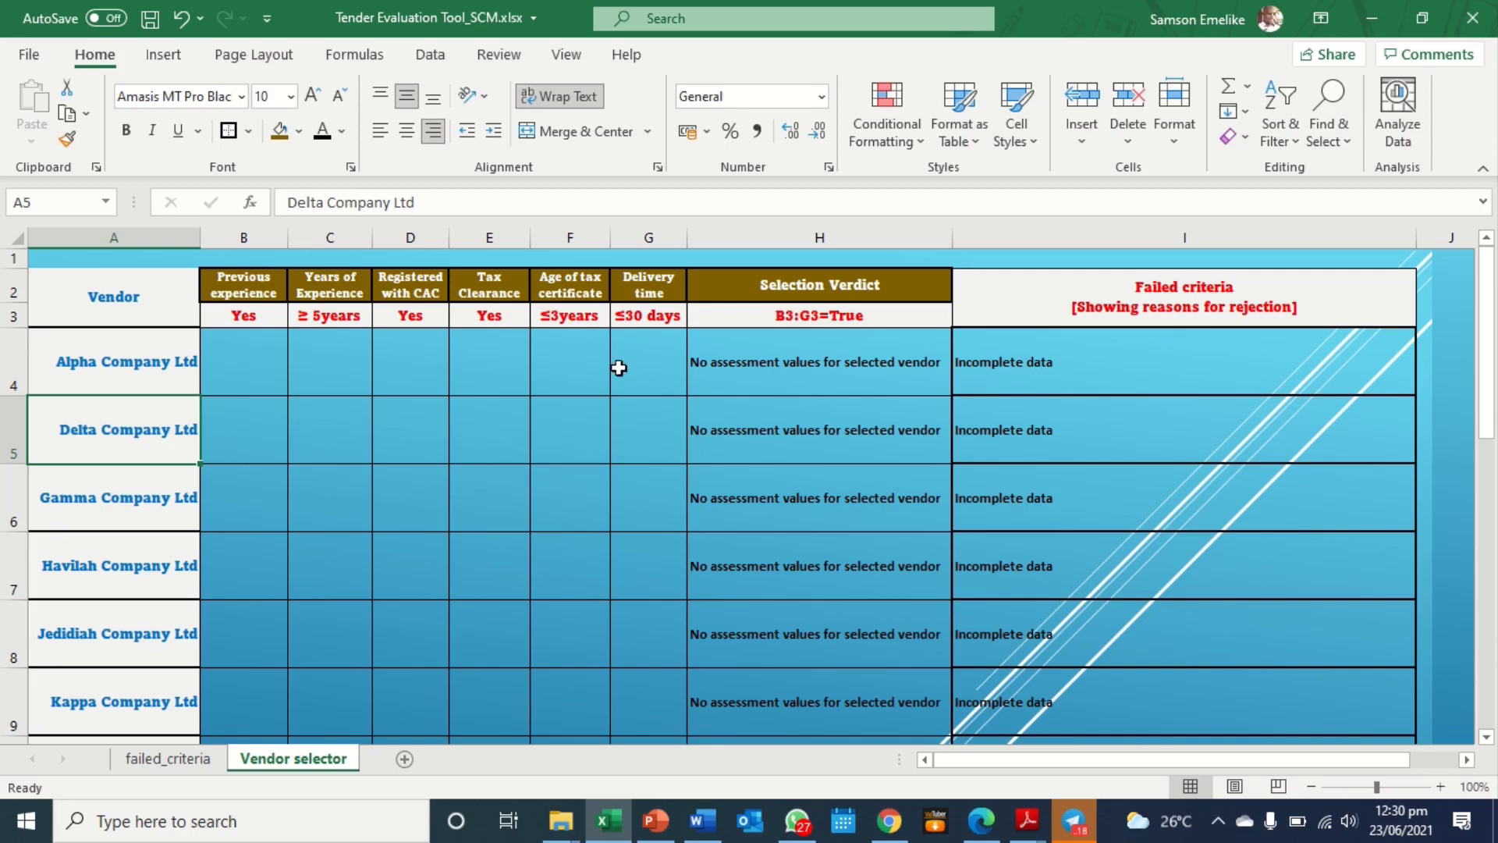
click(839, 361)
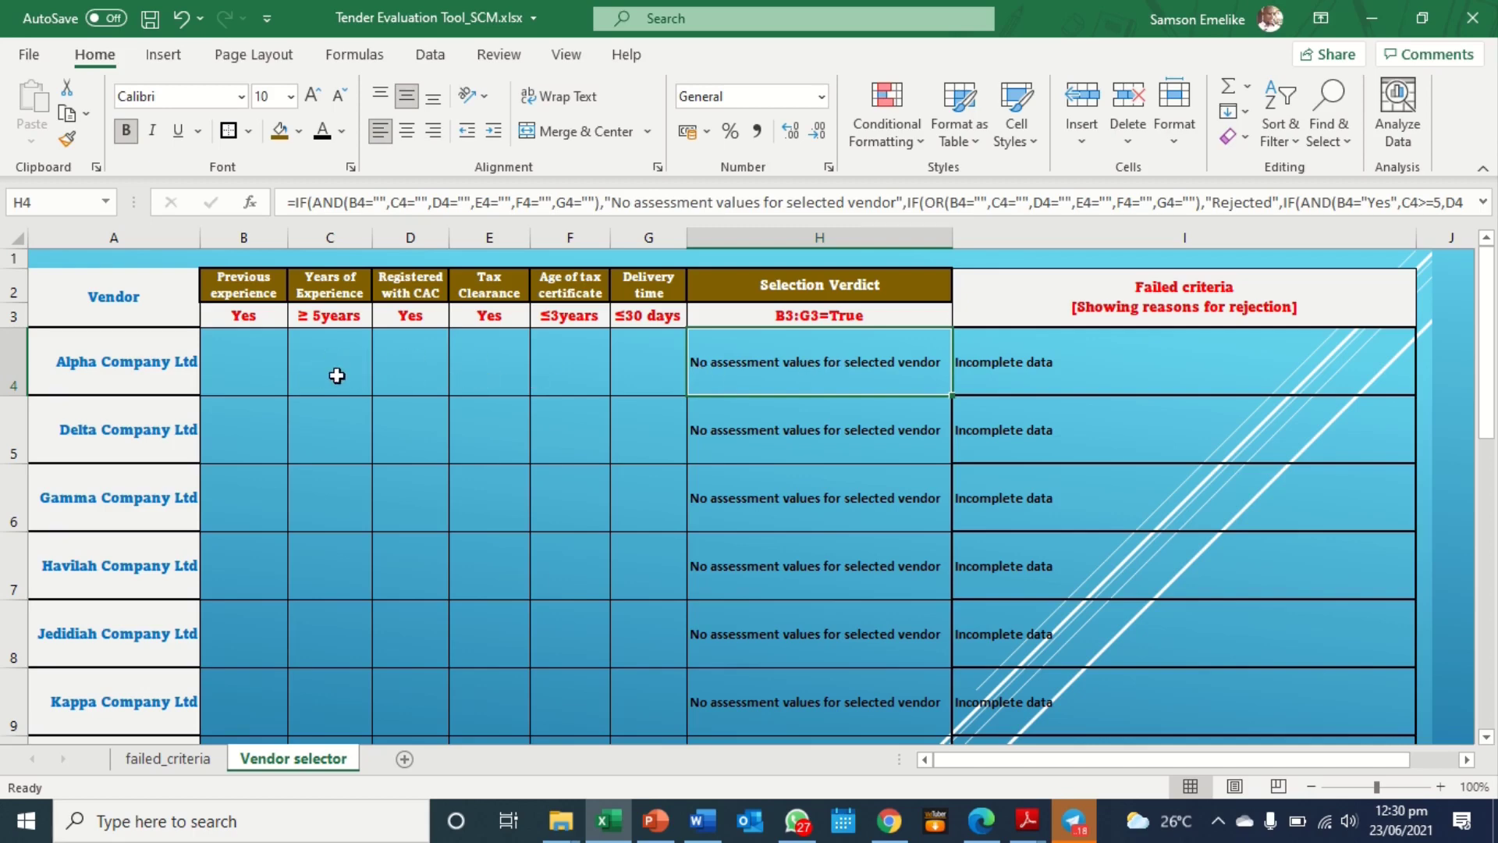
click(1180, 360)
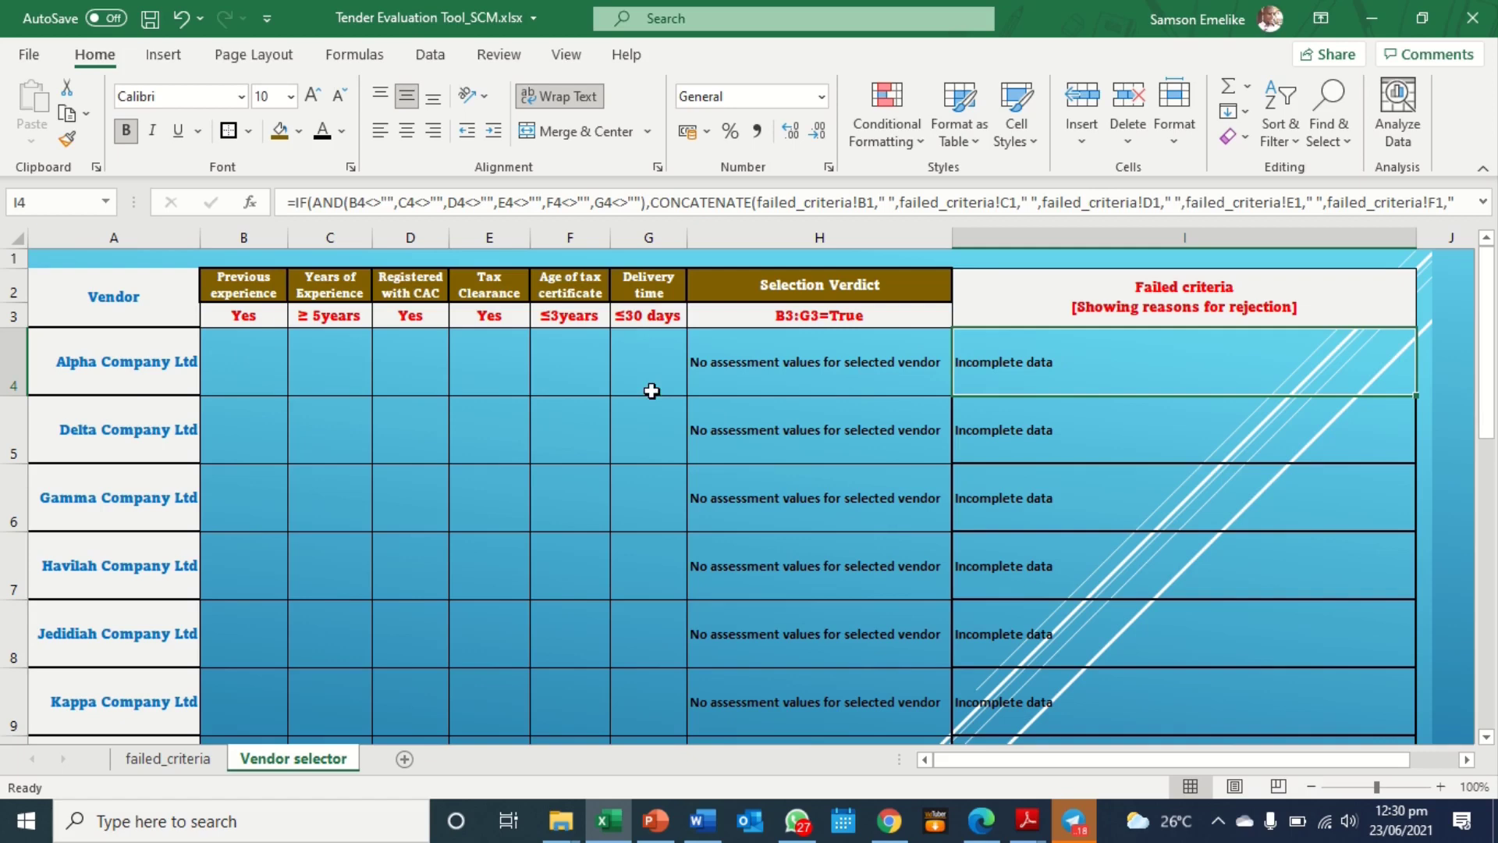
Step: Mark Alpha as having previous experience (Yes) with 5 years of experience
click(251, 357)
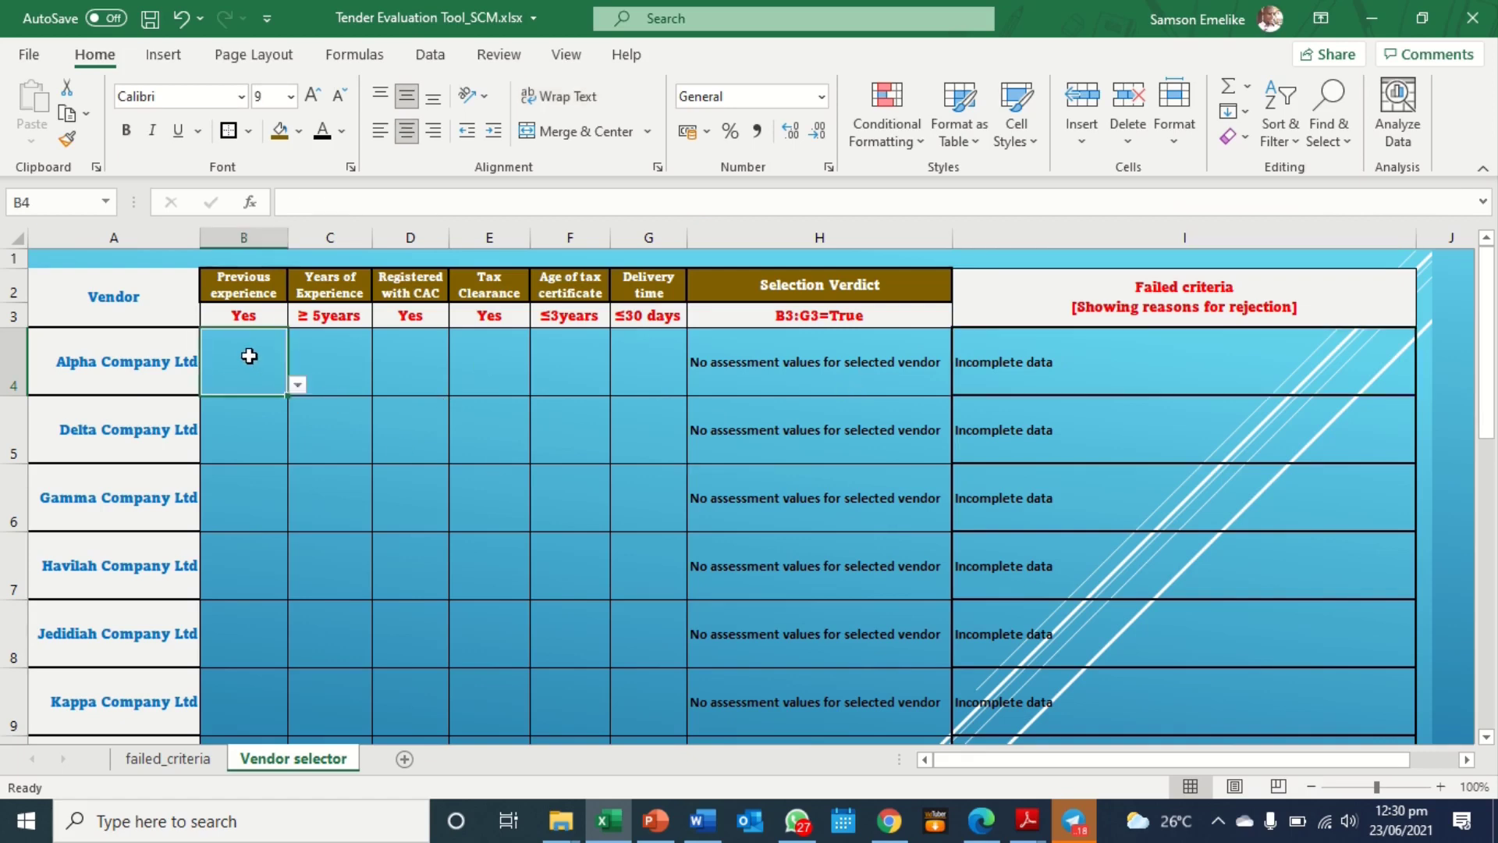
click(298, 385)
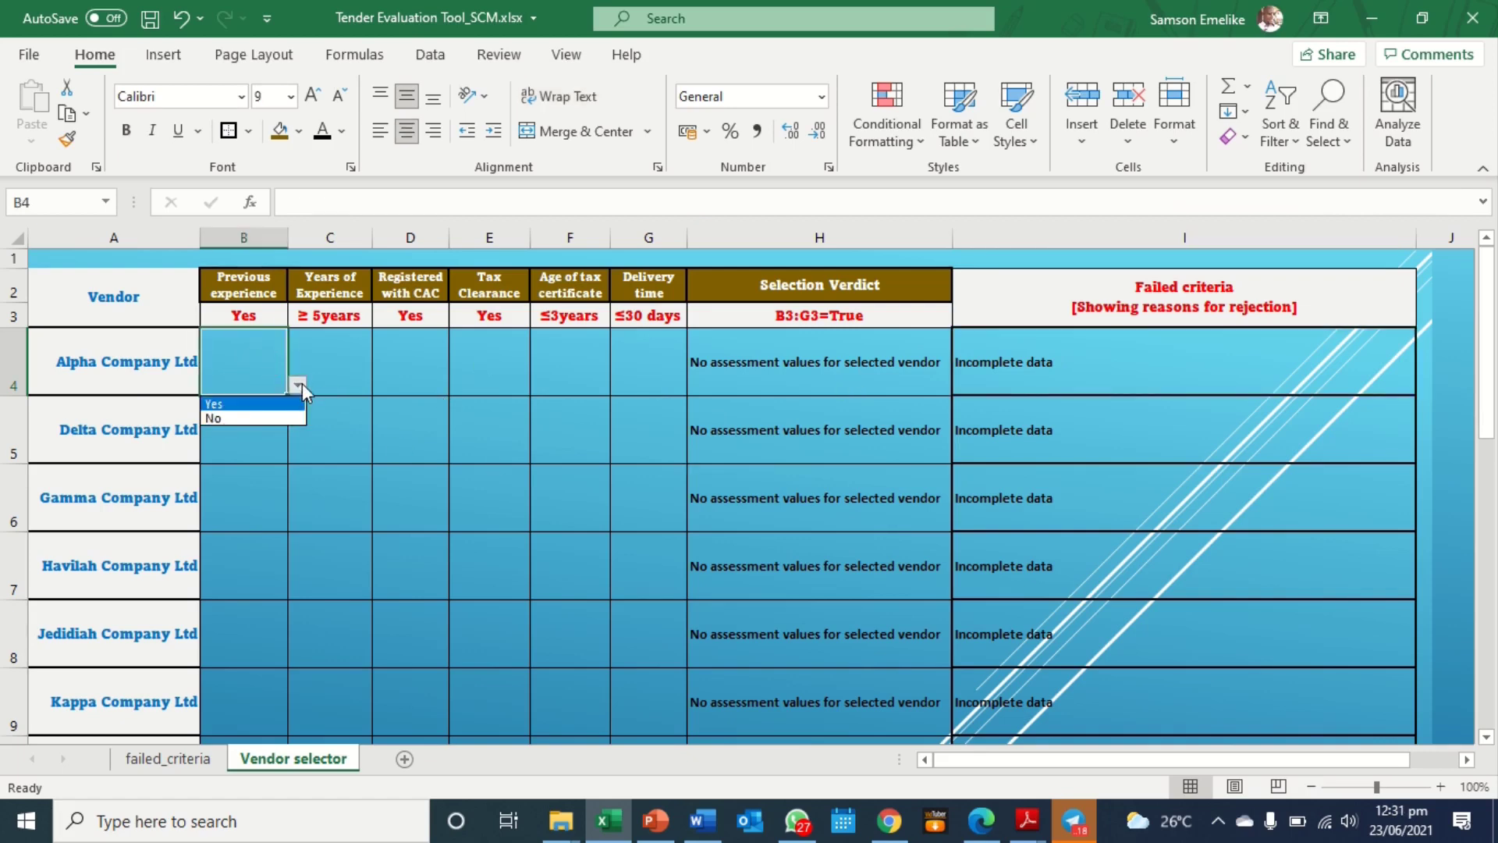
click(217, 404)
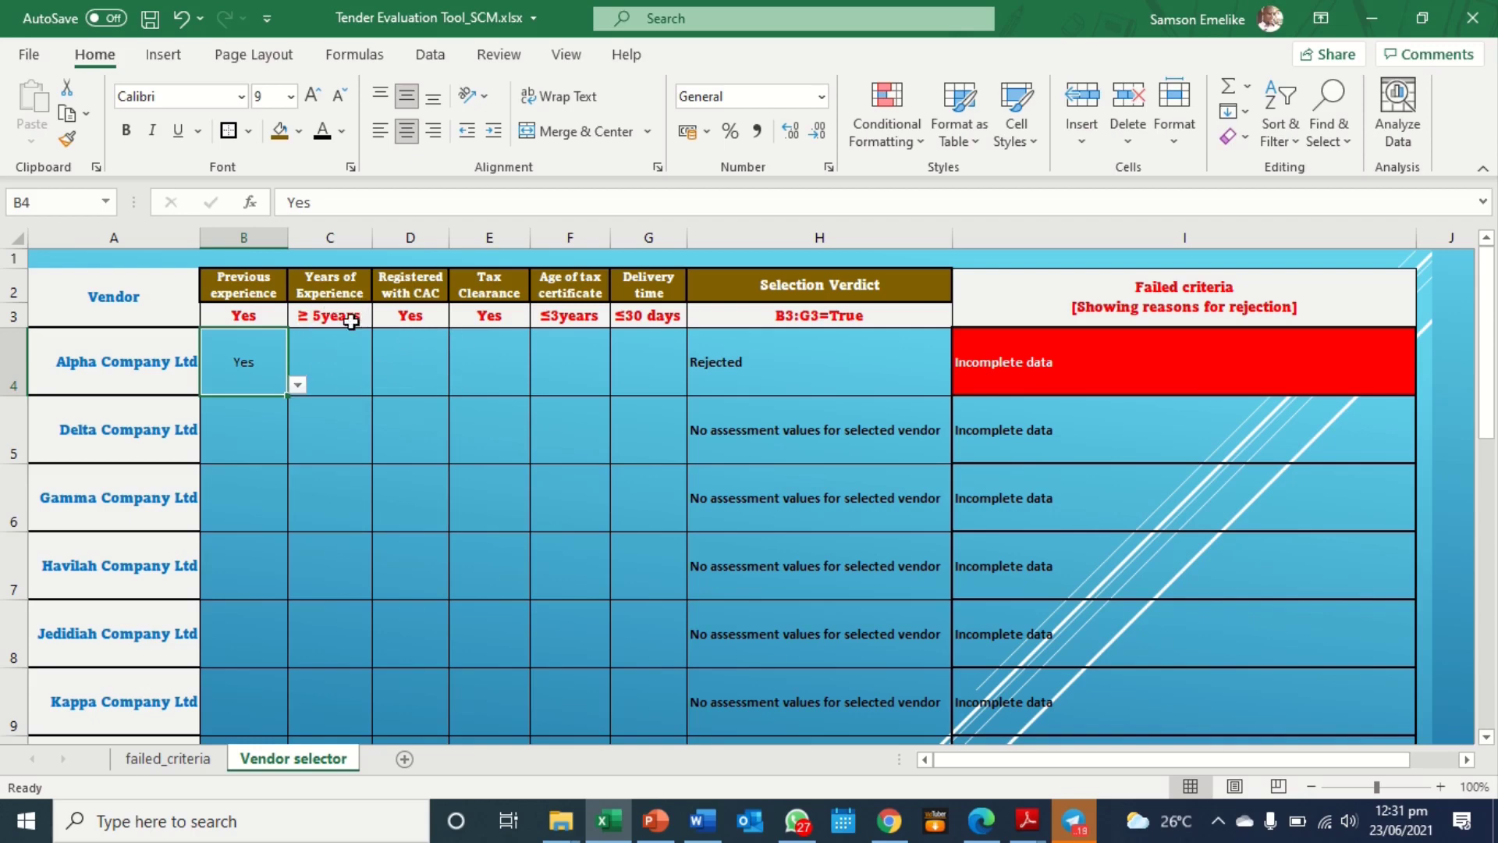
click(339, 361)
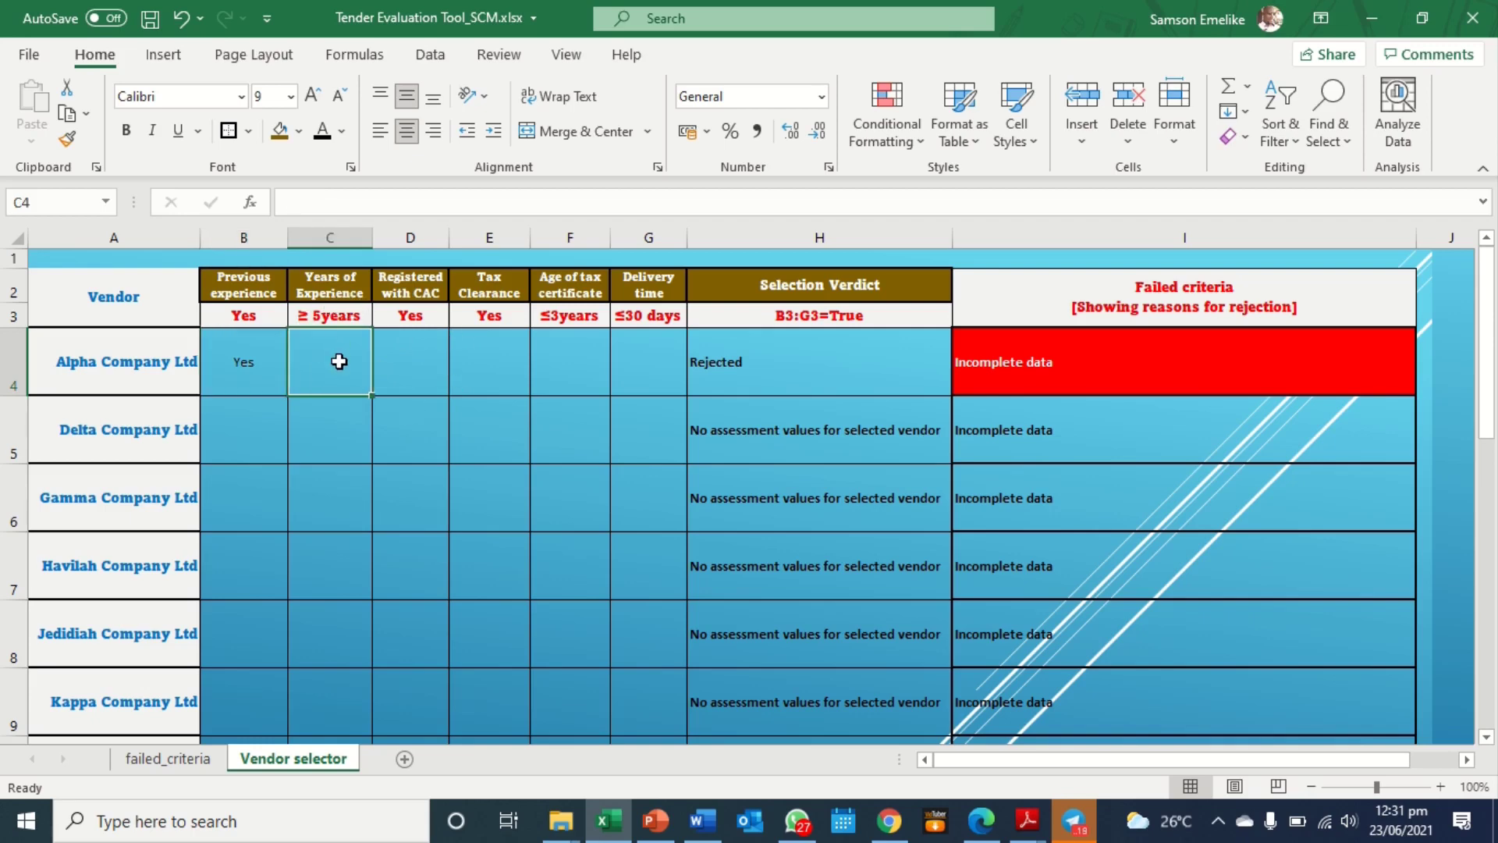
text(5)
key(Tab)
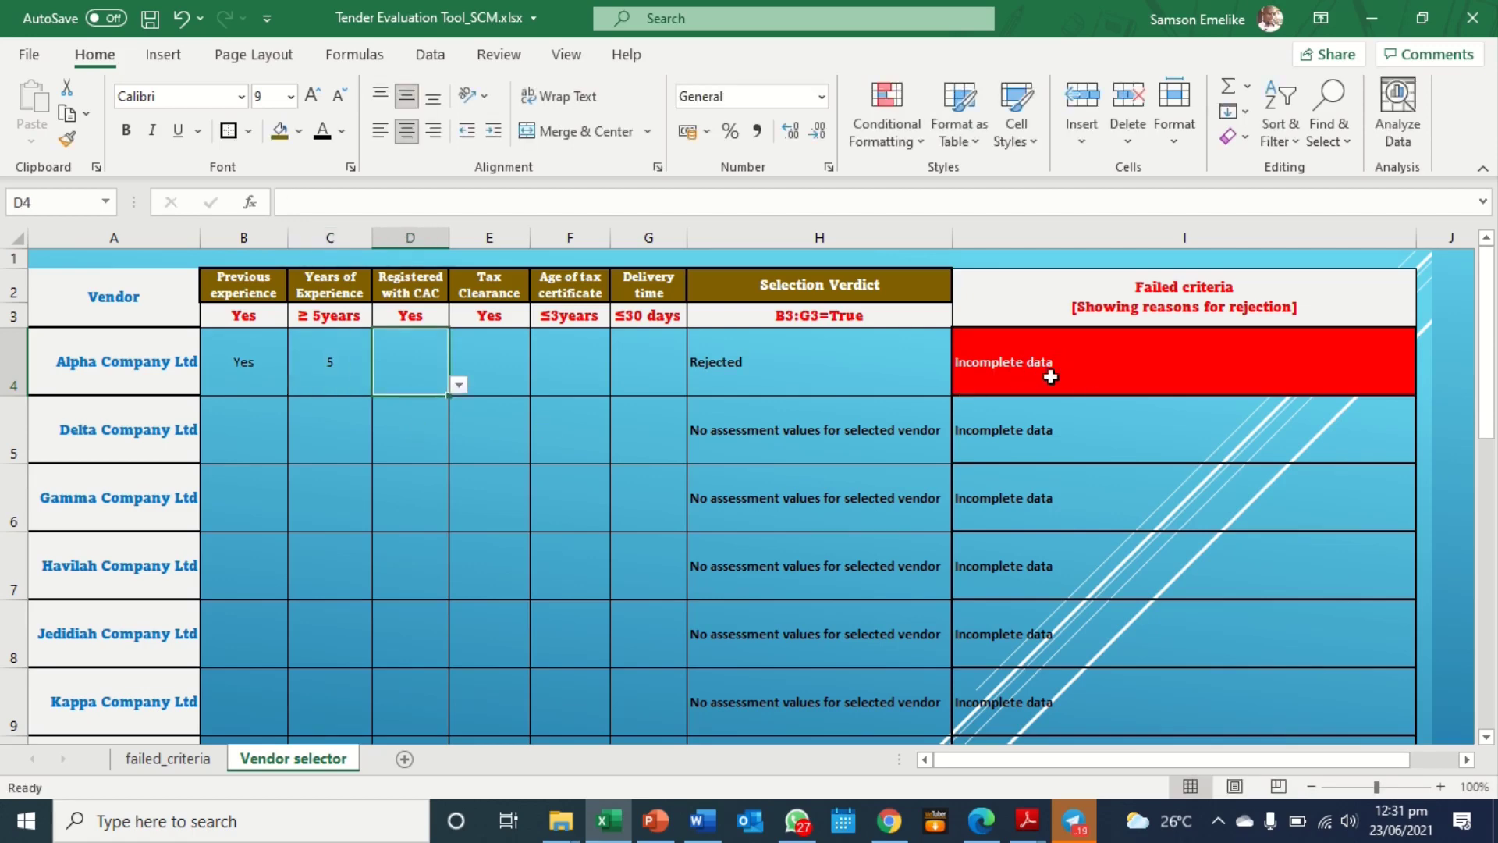
Step: Set Alpha's CAC registration and tax clearance to Yes, certificate age 2, delivery 23 days
click(459, 384)
click(412, 404)
click(485, 359)
click(541, 385)
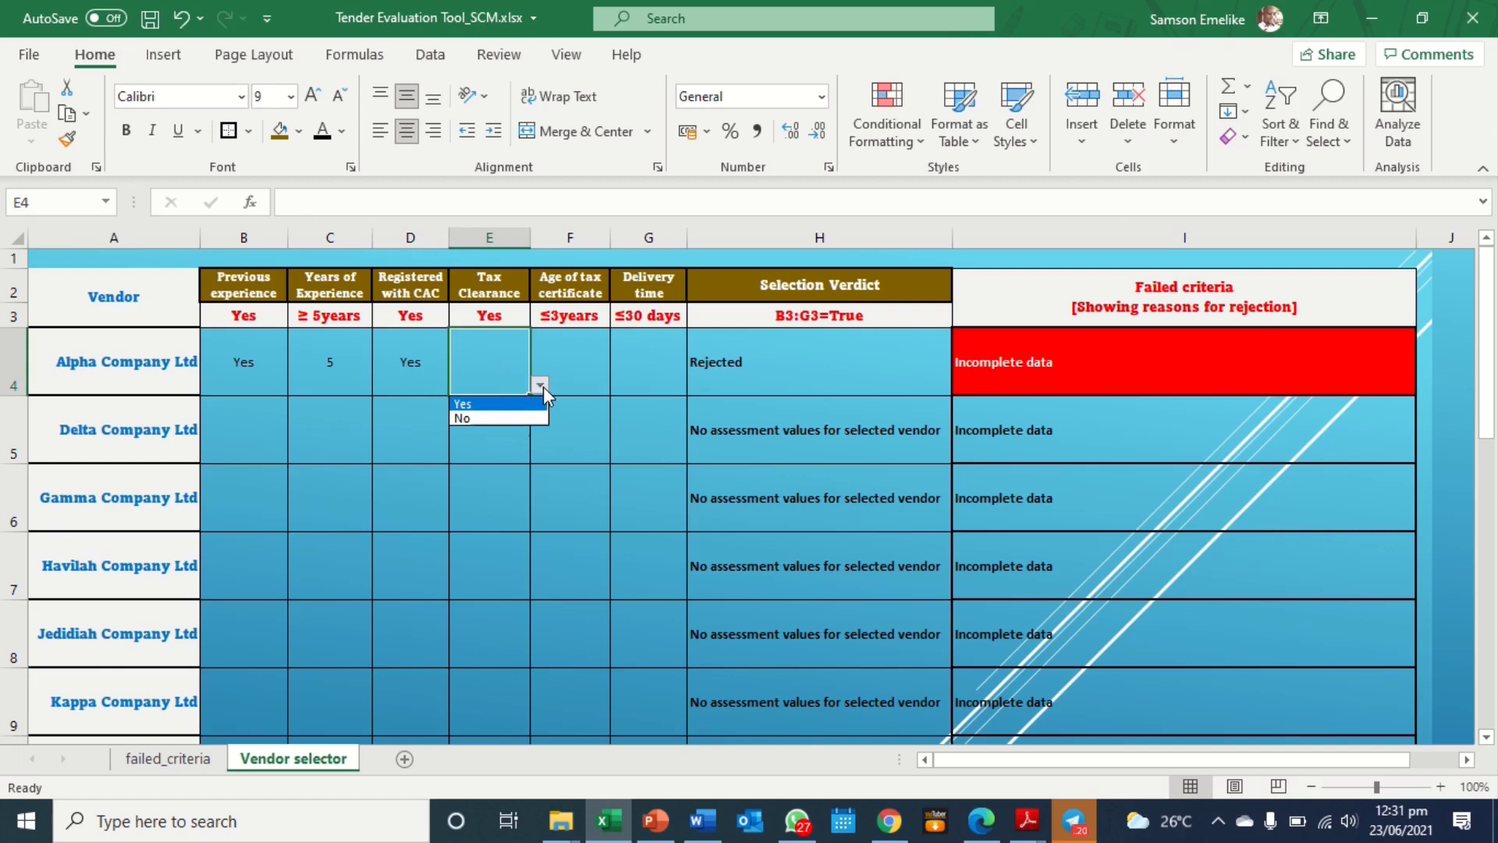
click(485, 405)
click(572, 348)
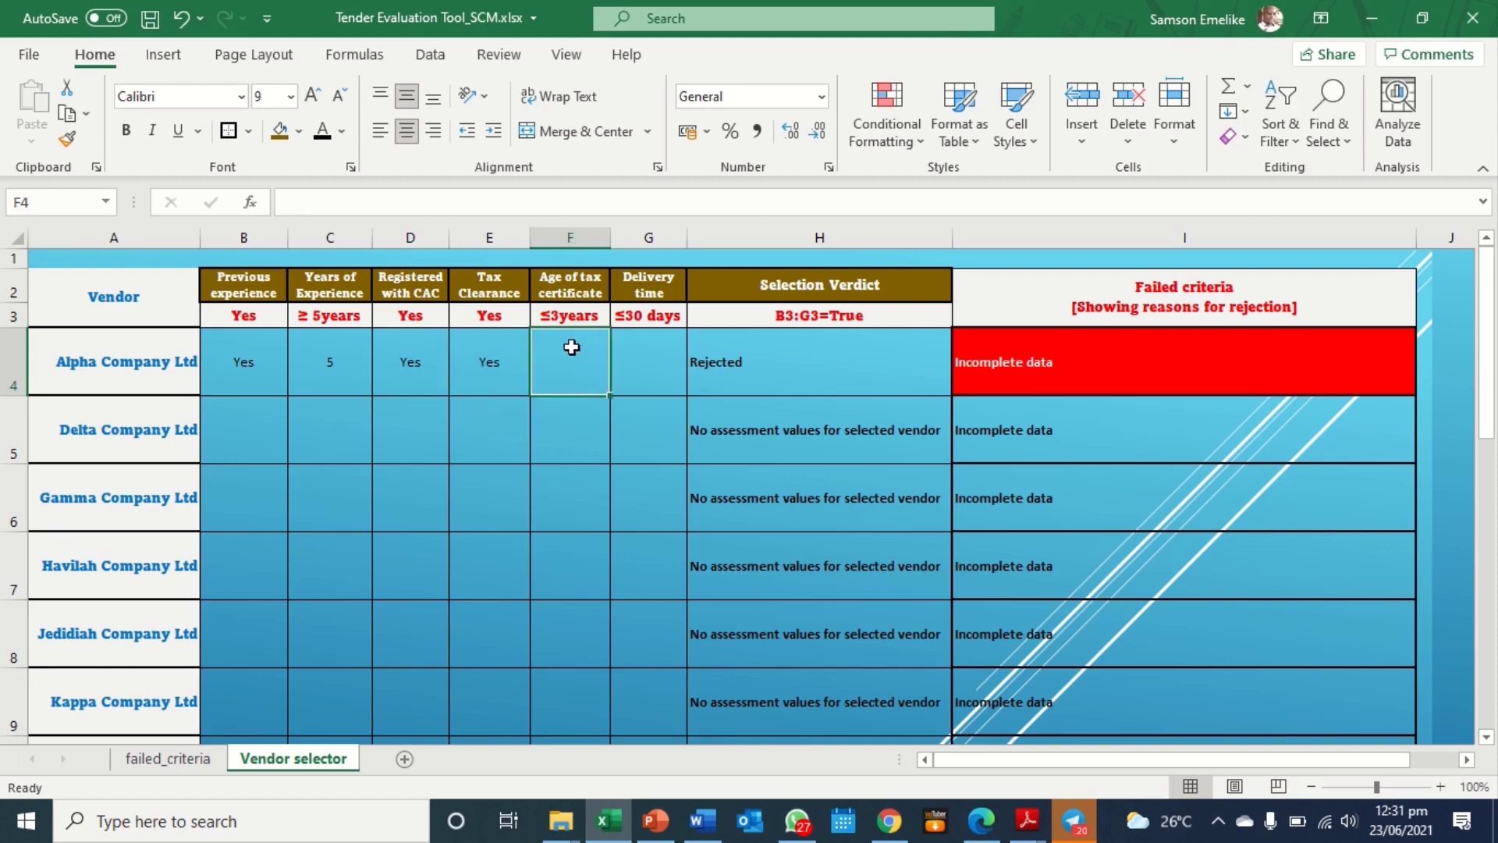
text(2)
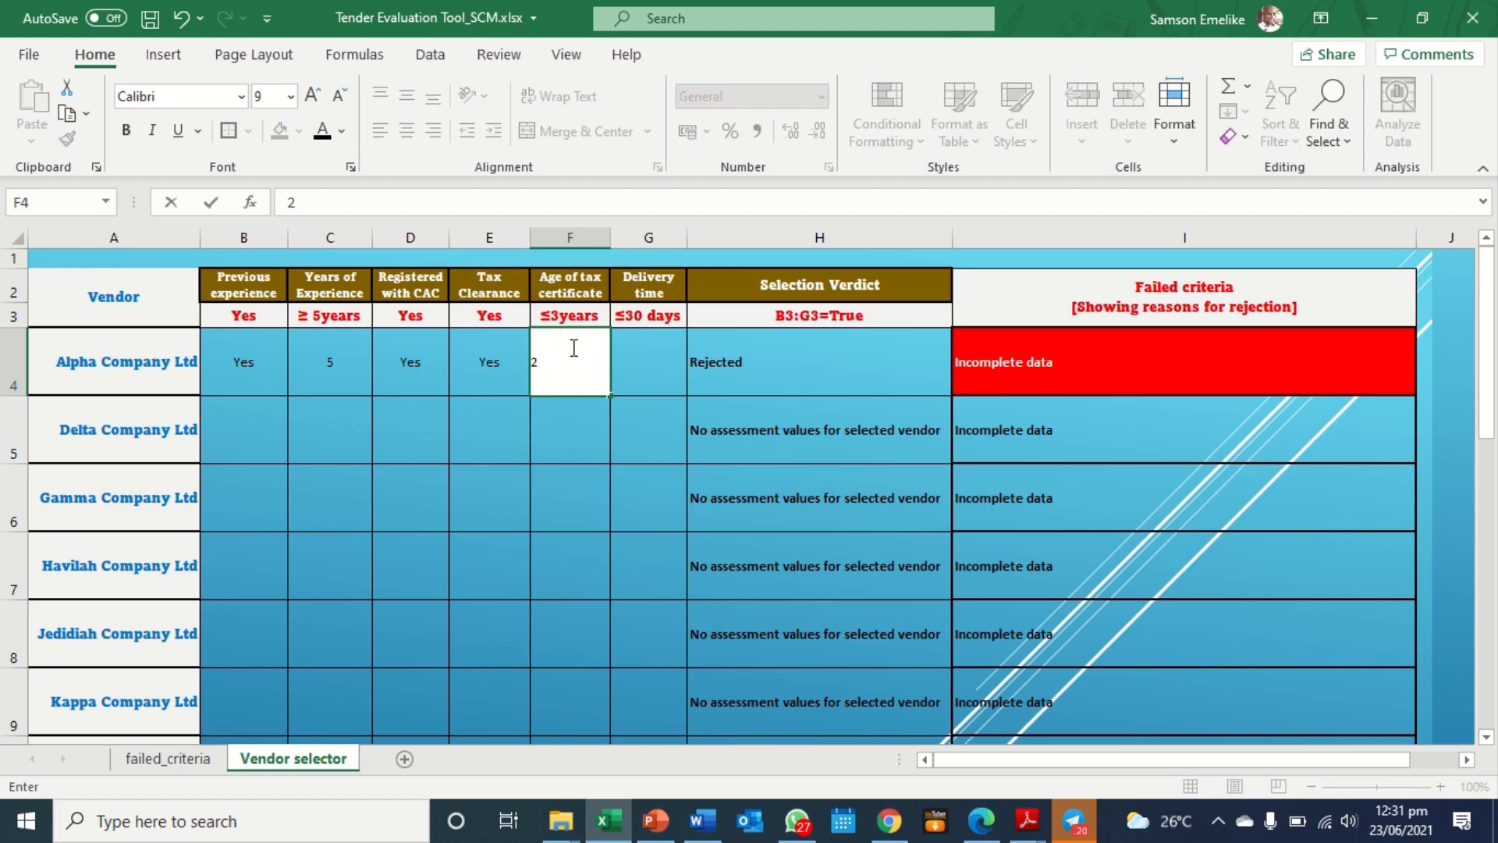
key(Tab)
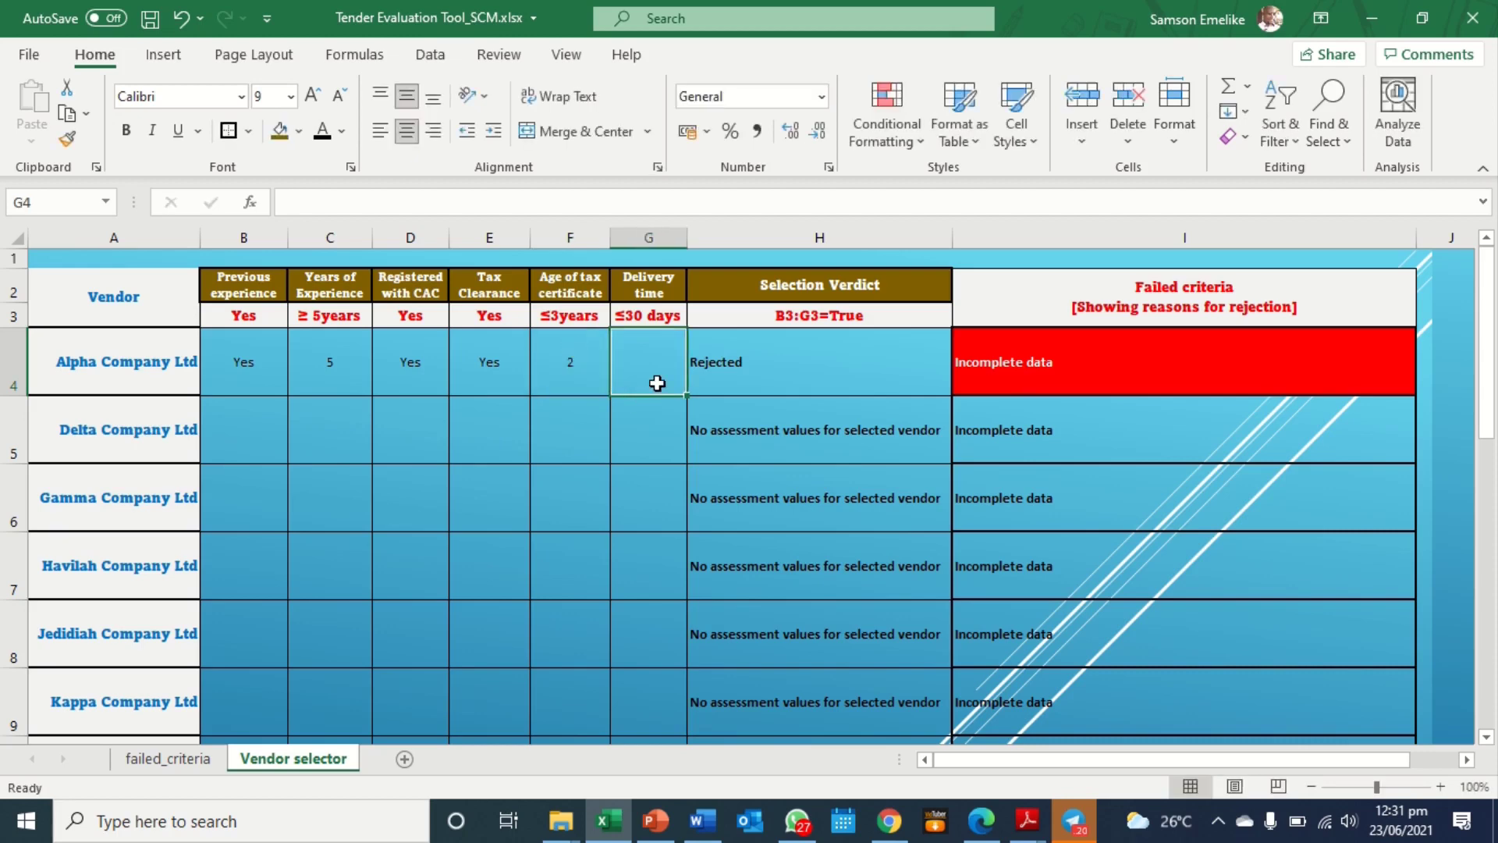
text(23)
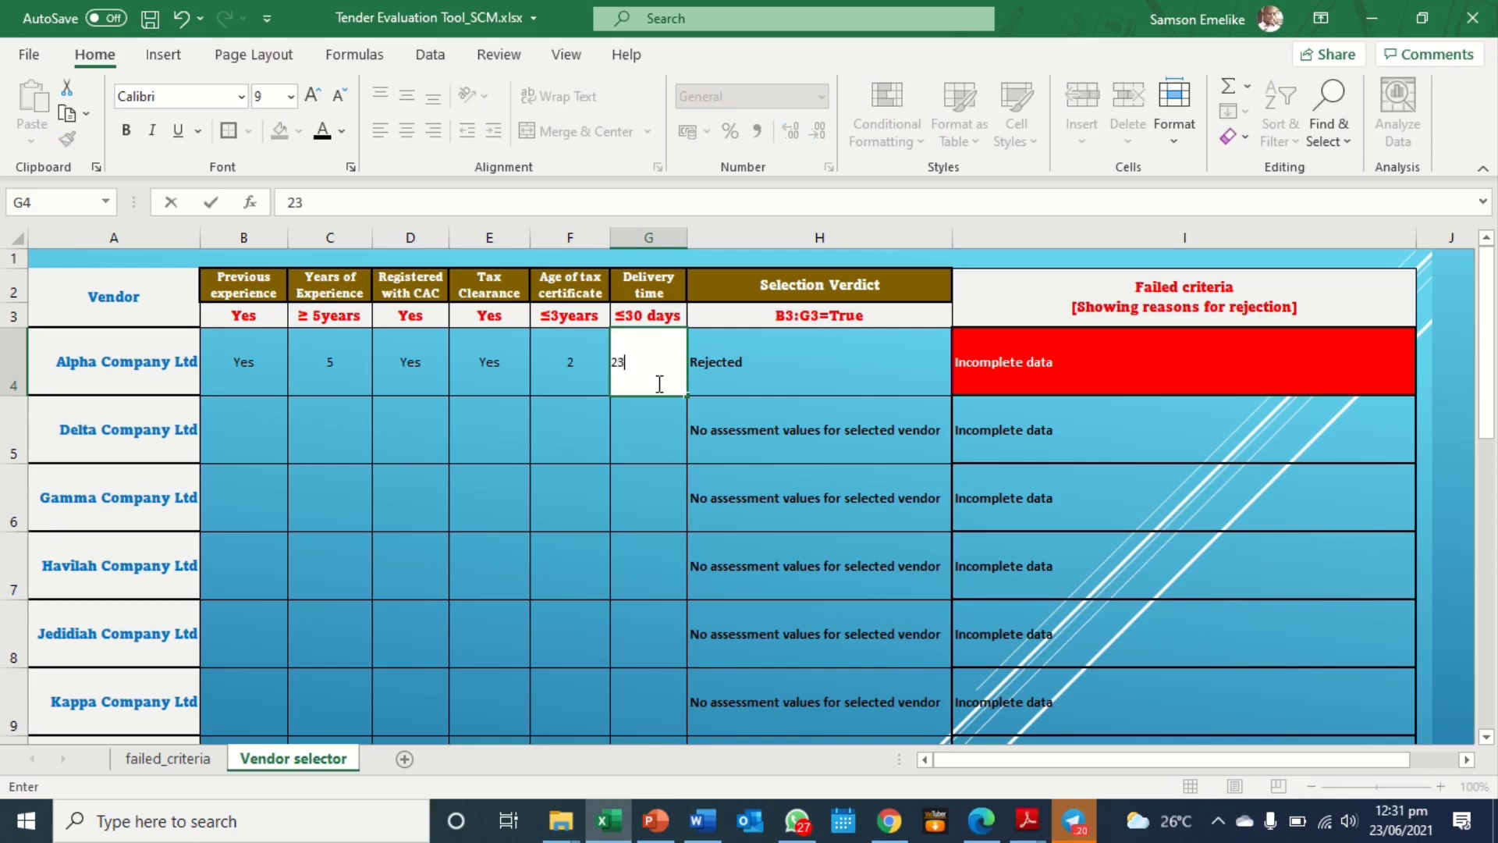
key(Return)
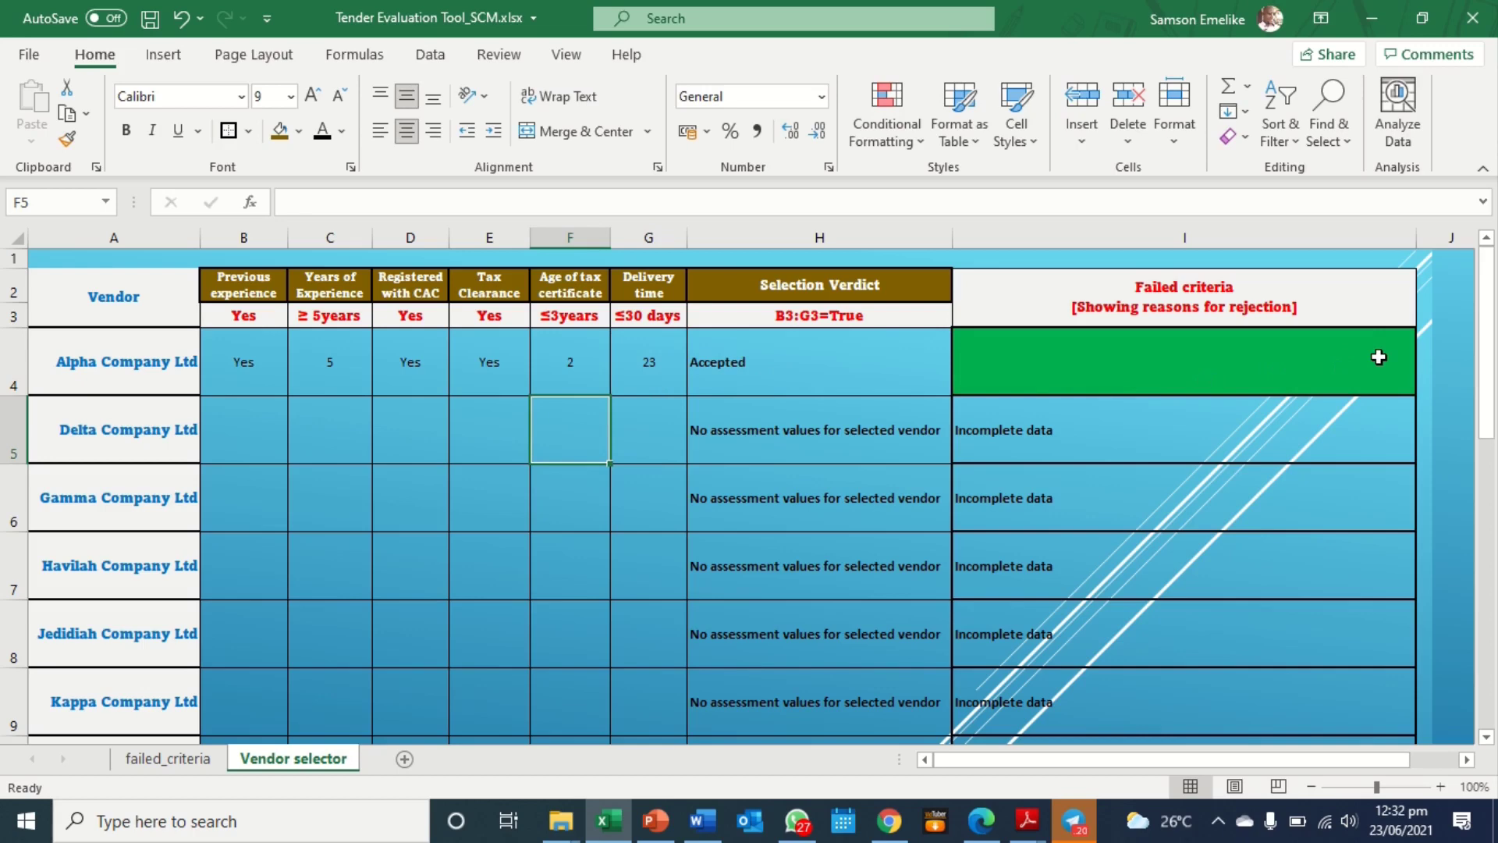
Step: Mark Delta as lacking previous experience (No) with 2 years of experience
click(242, 427)
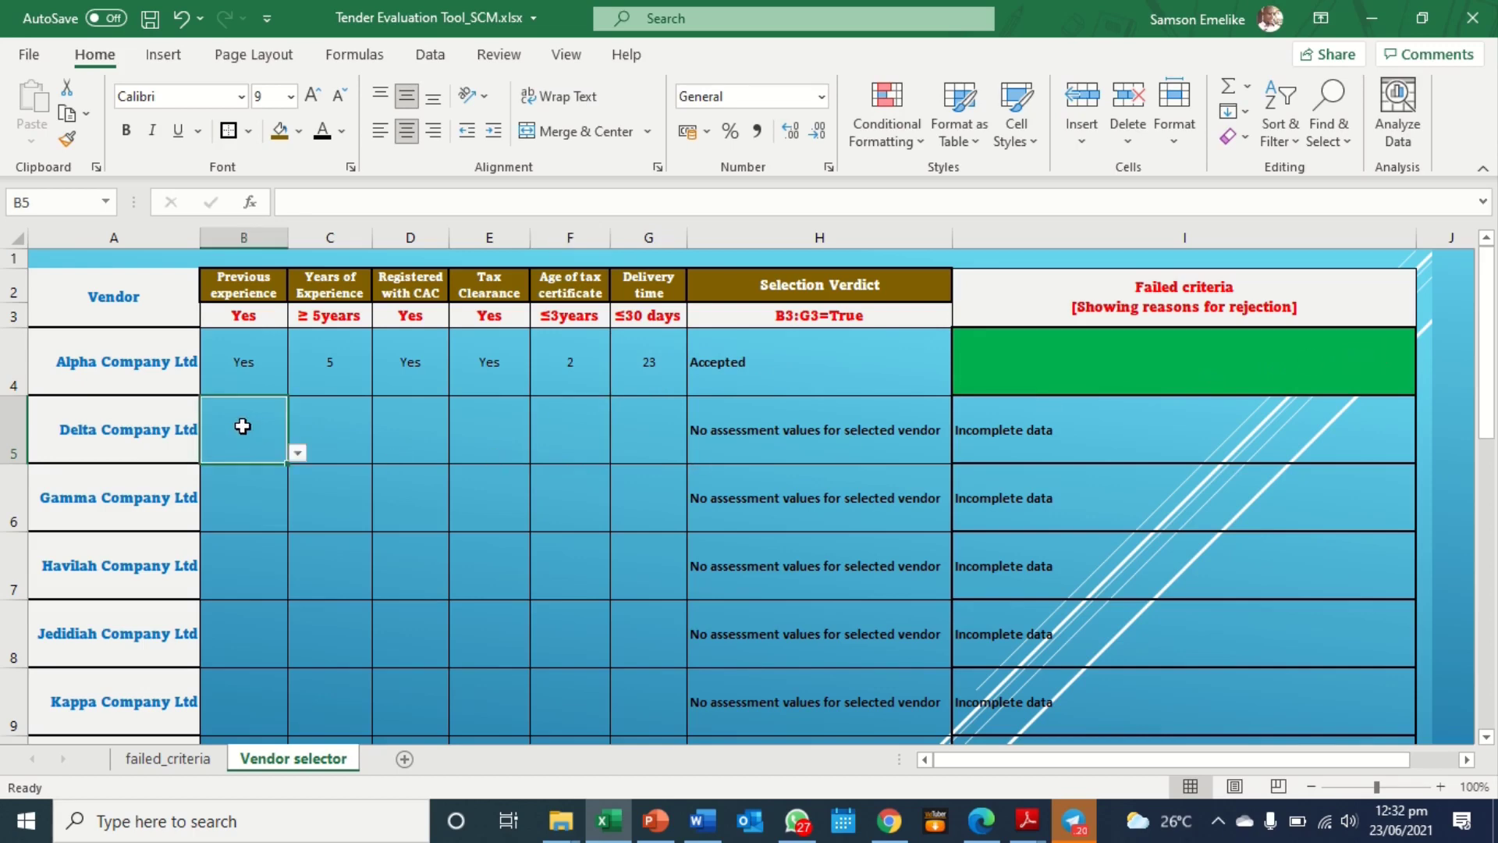
click(297, 454)
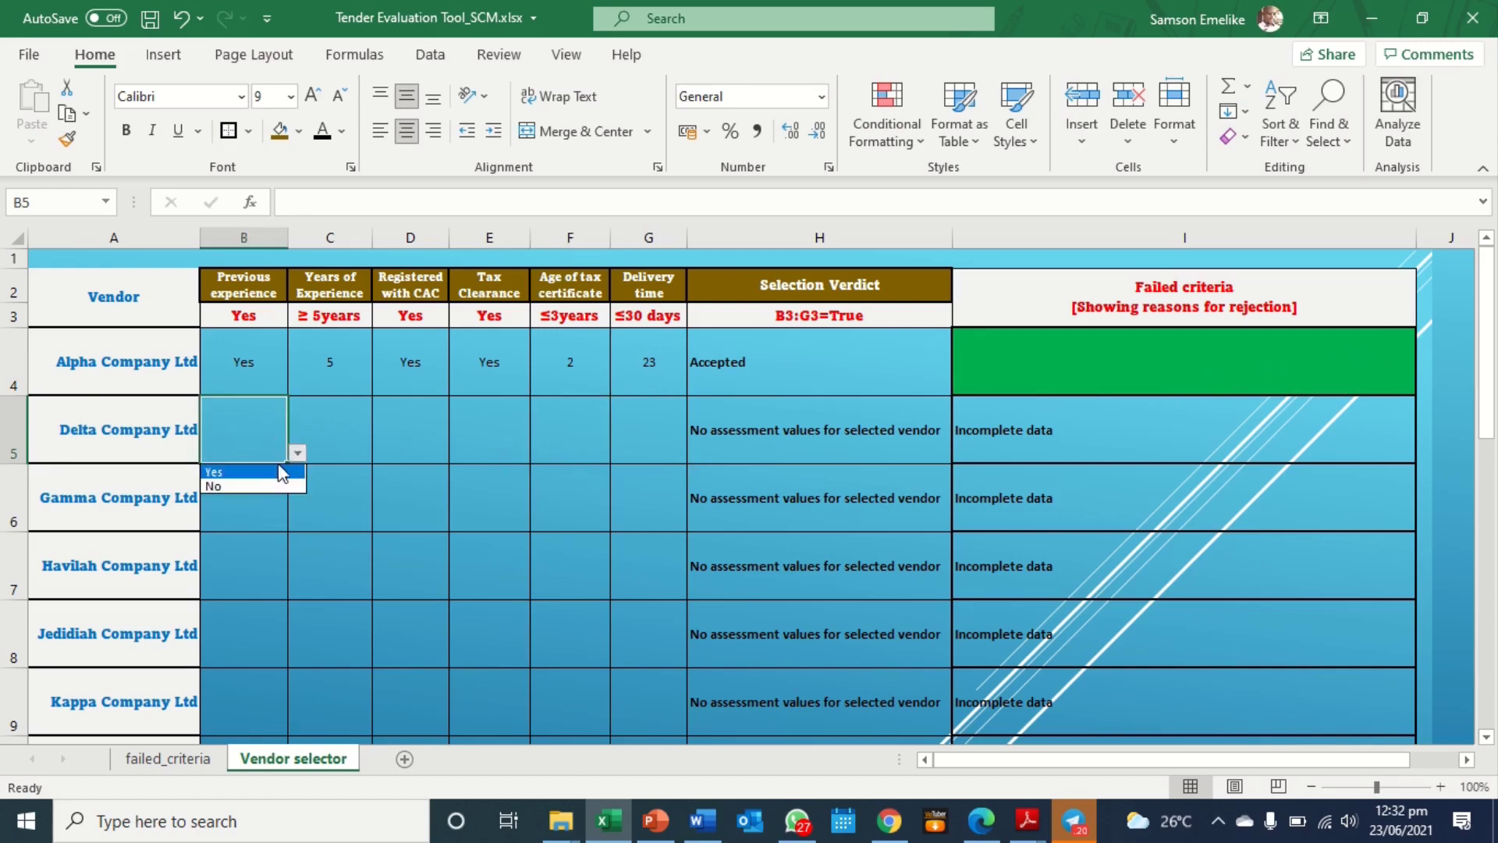
click(231, 487)
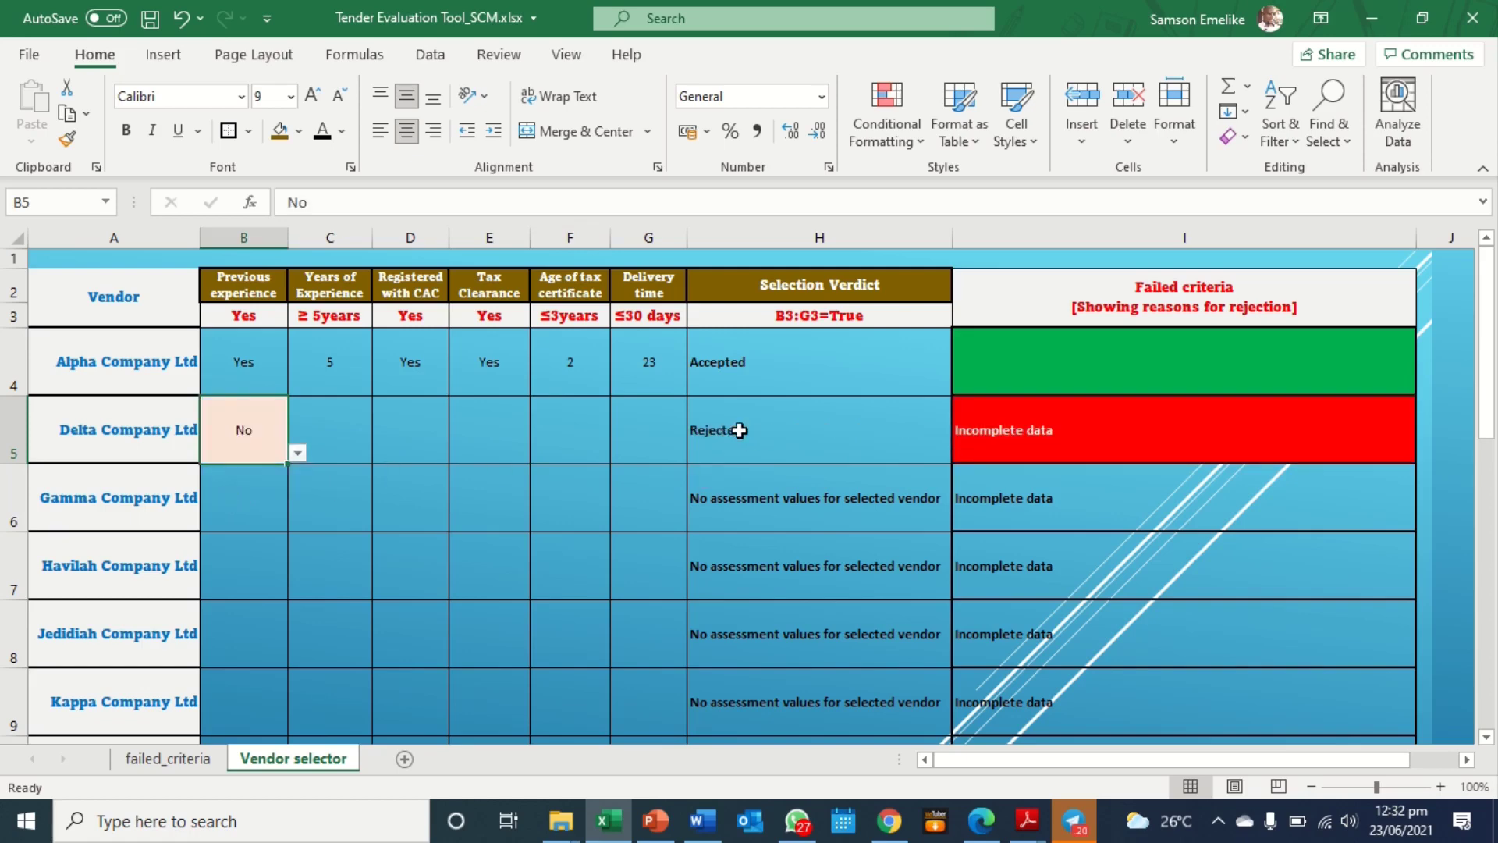
click(321, 417)
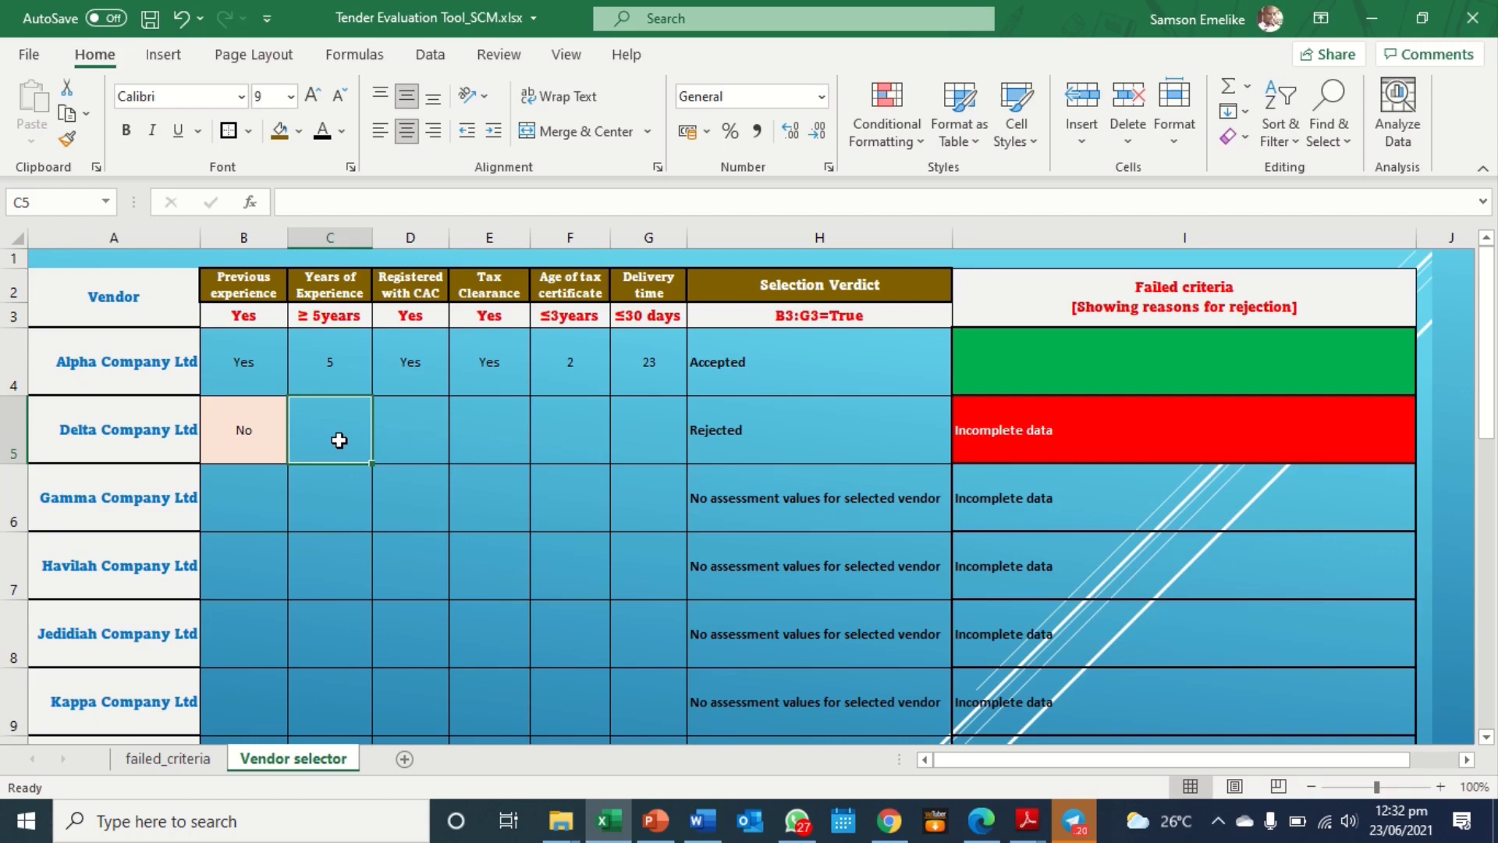
text(2)
key(Tab)
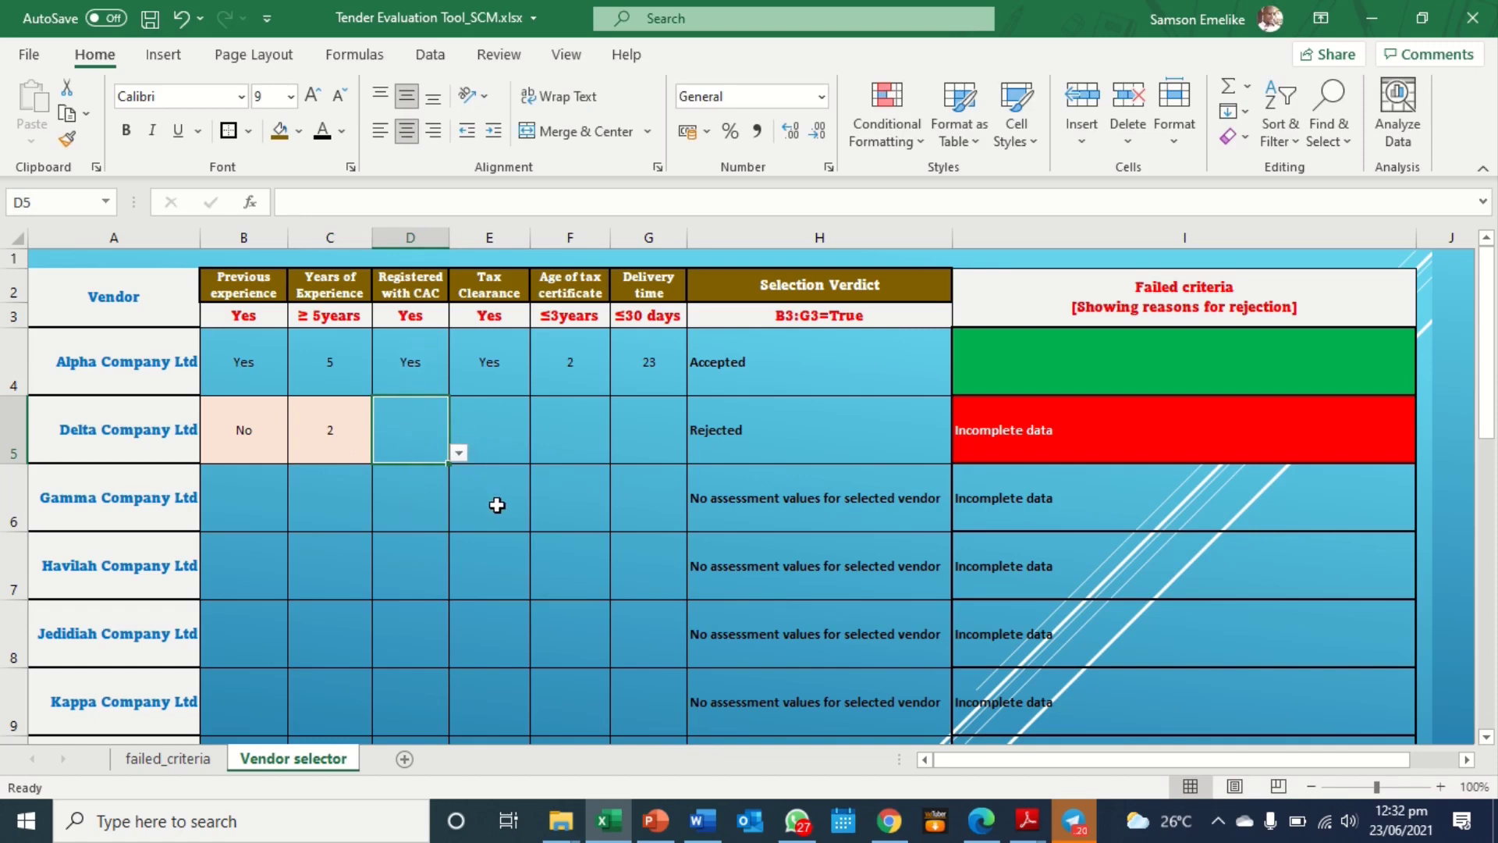
Step: Set Delta's CAC registration and tax clearance to Yes, certificate age 2, delivery 12 days
click(458, 452)
click(400, 470)
click(486, 420)
click(540, 453)
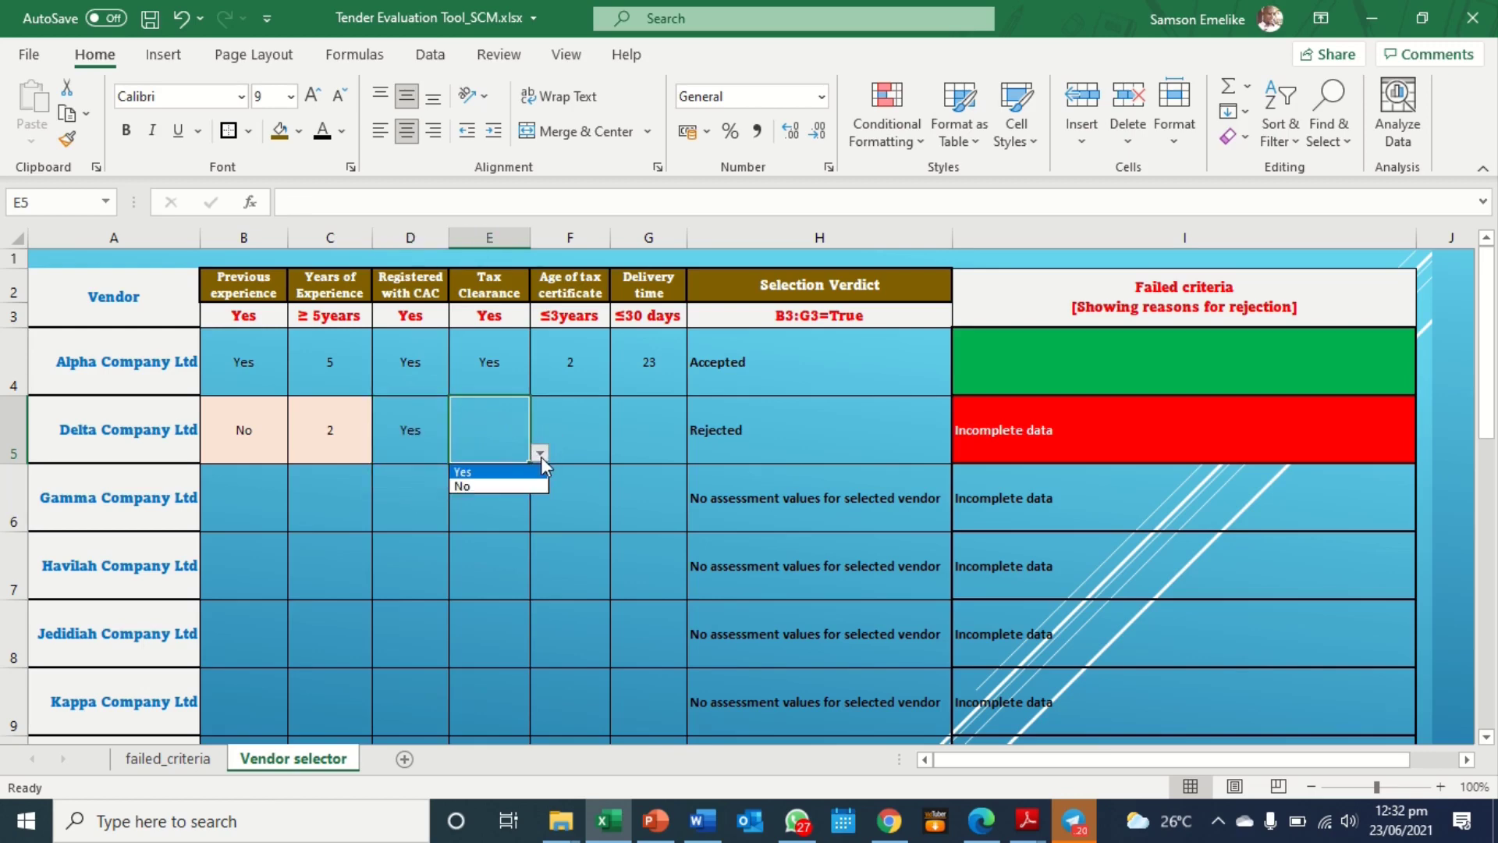
click(476, 474)
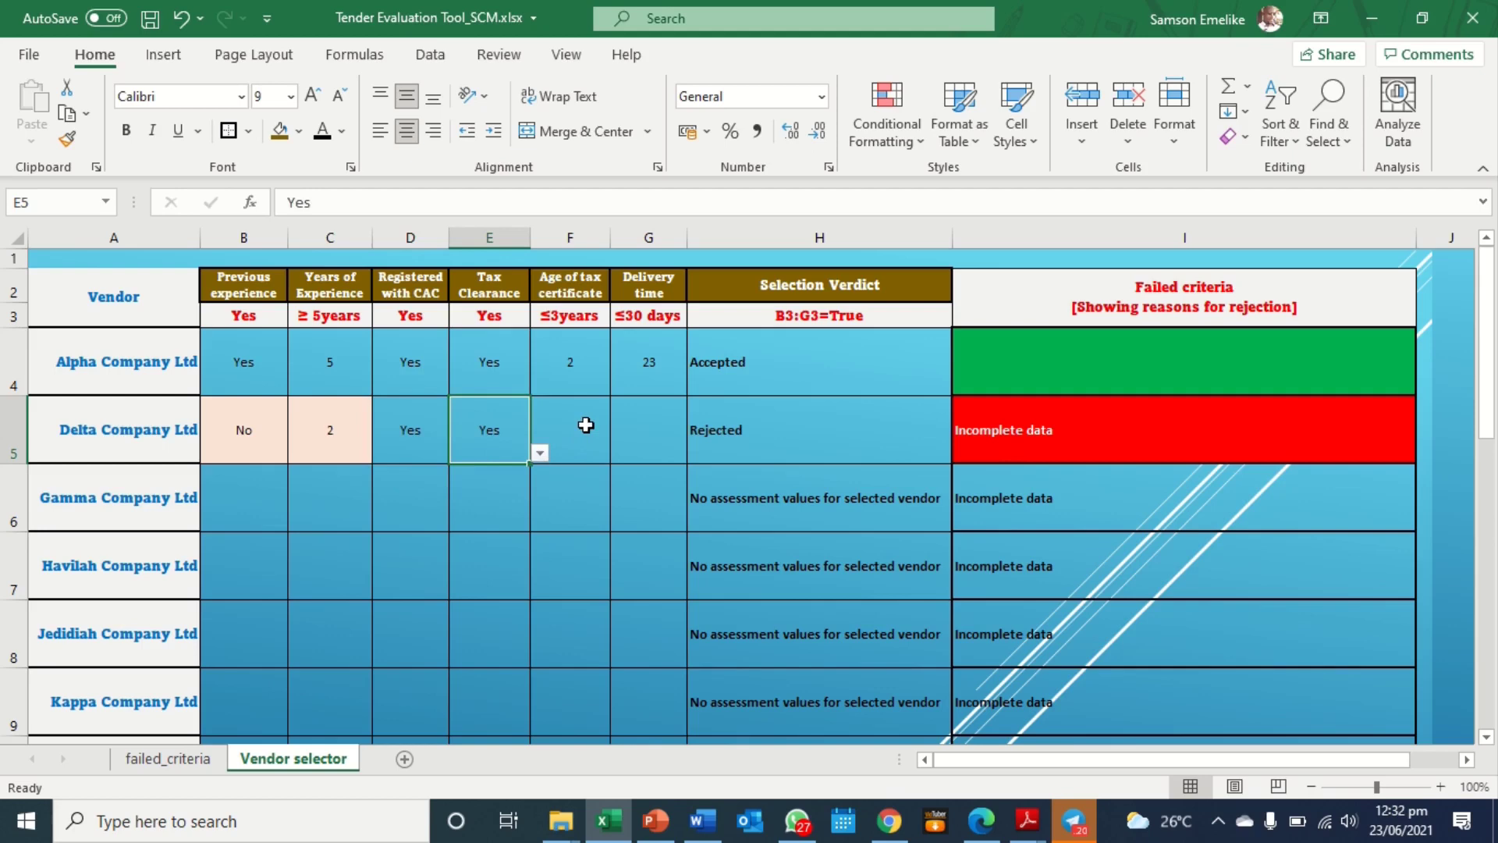
click(586, 424)
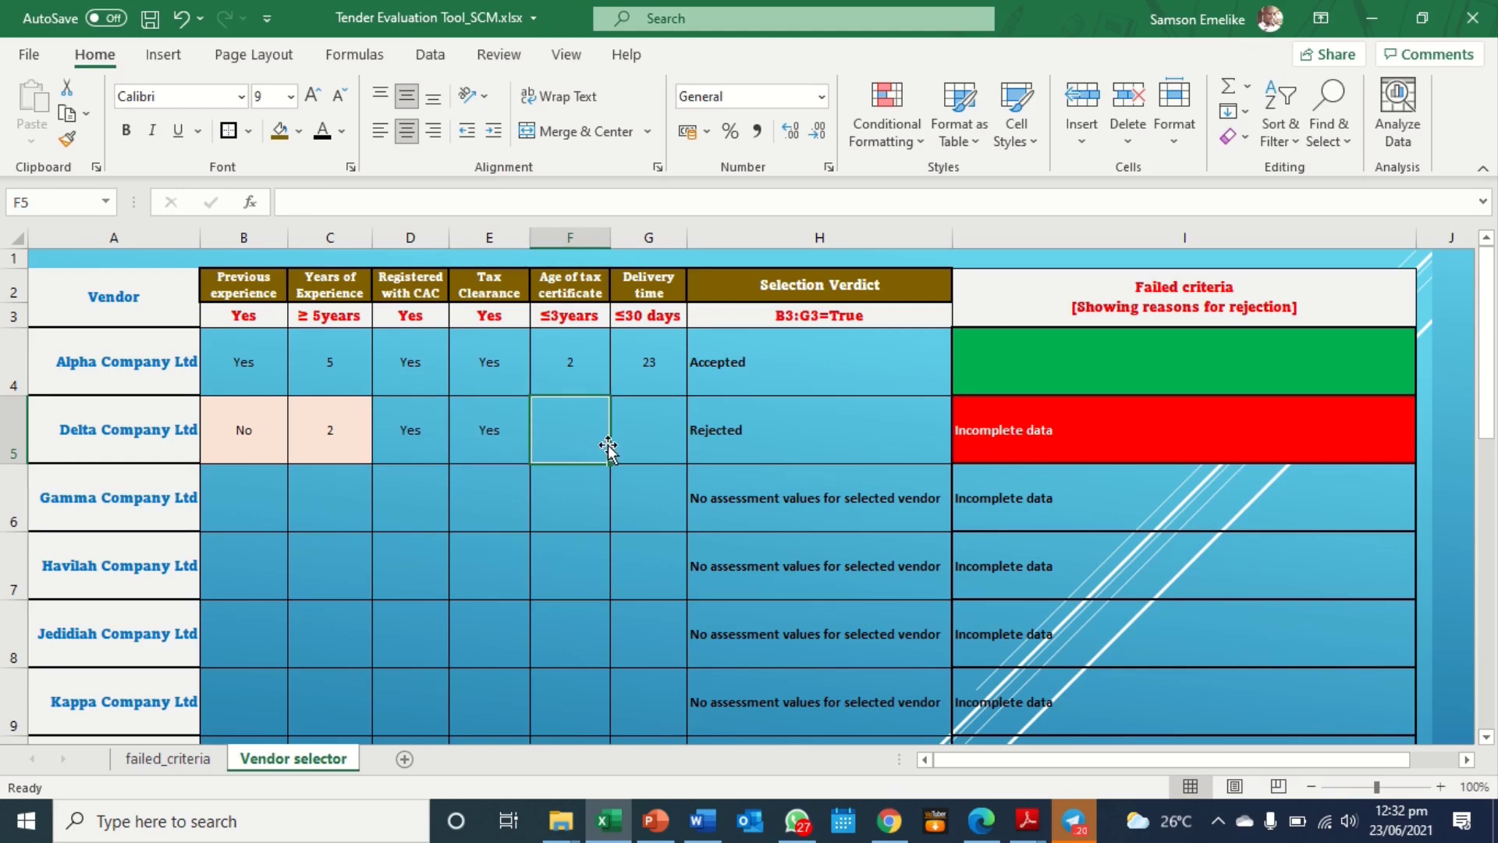
text(2)
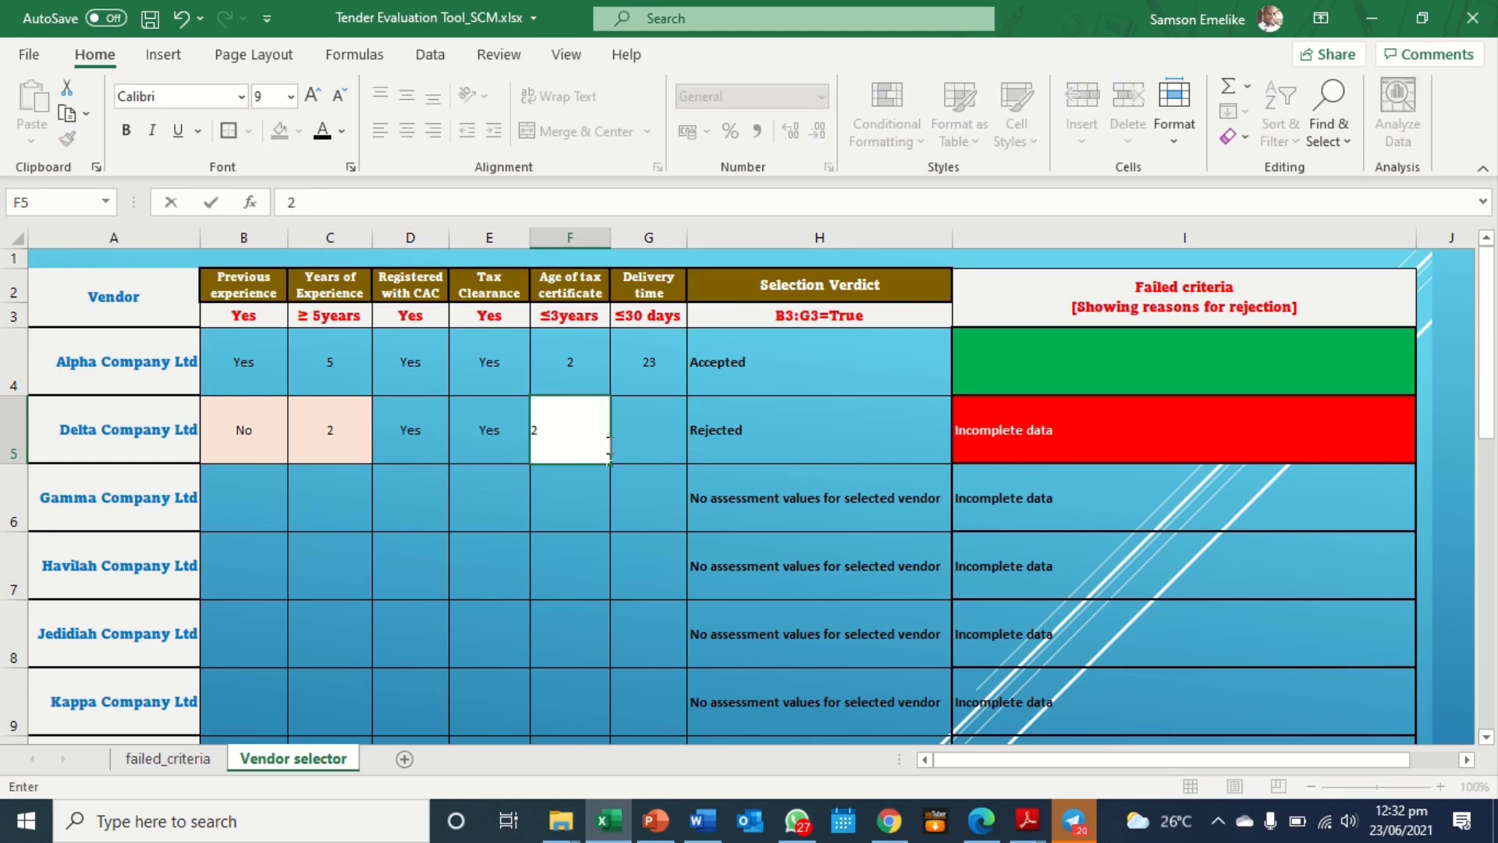
key(Tab)
text(1)
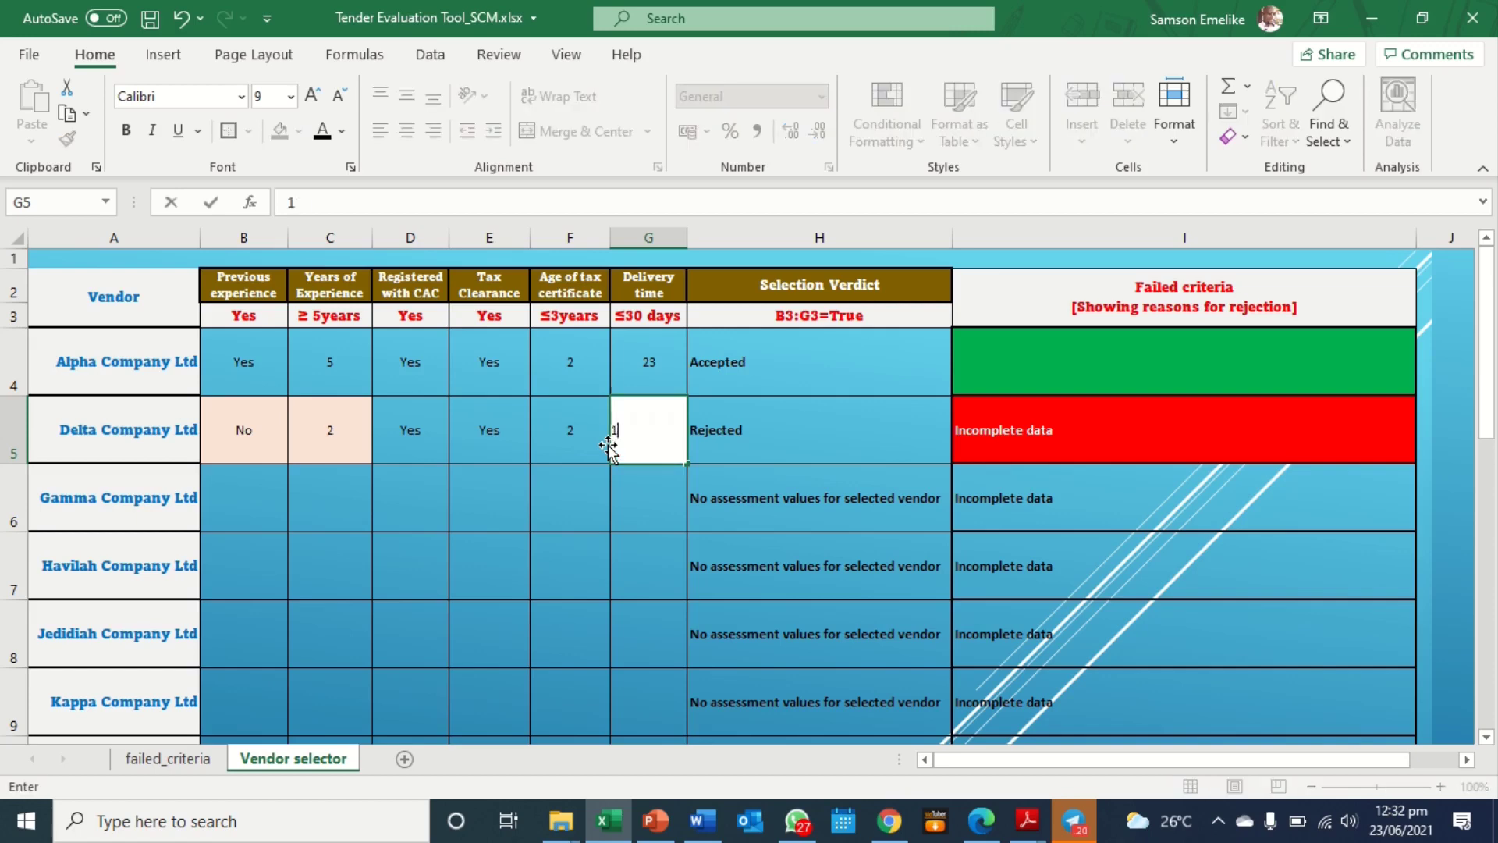
text(2)
key(Return)
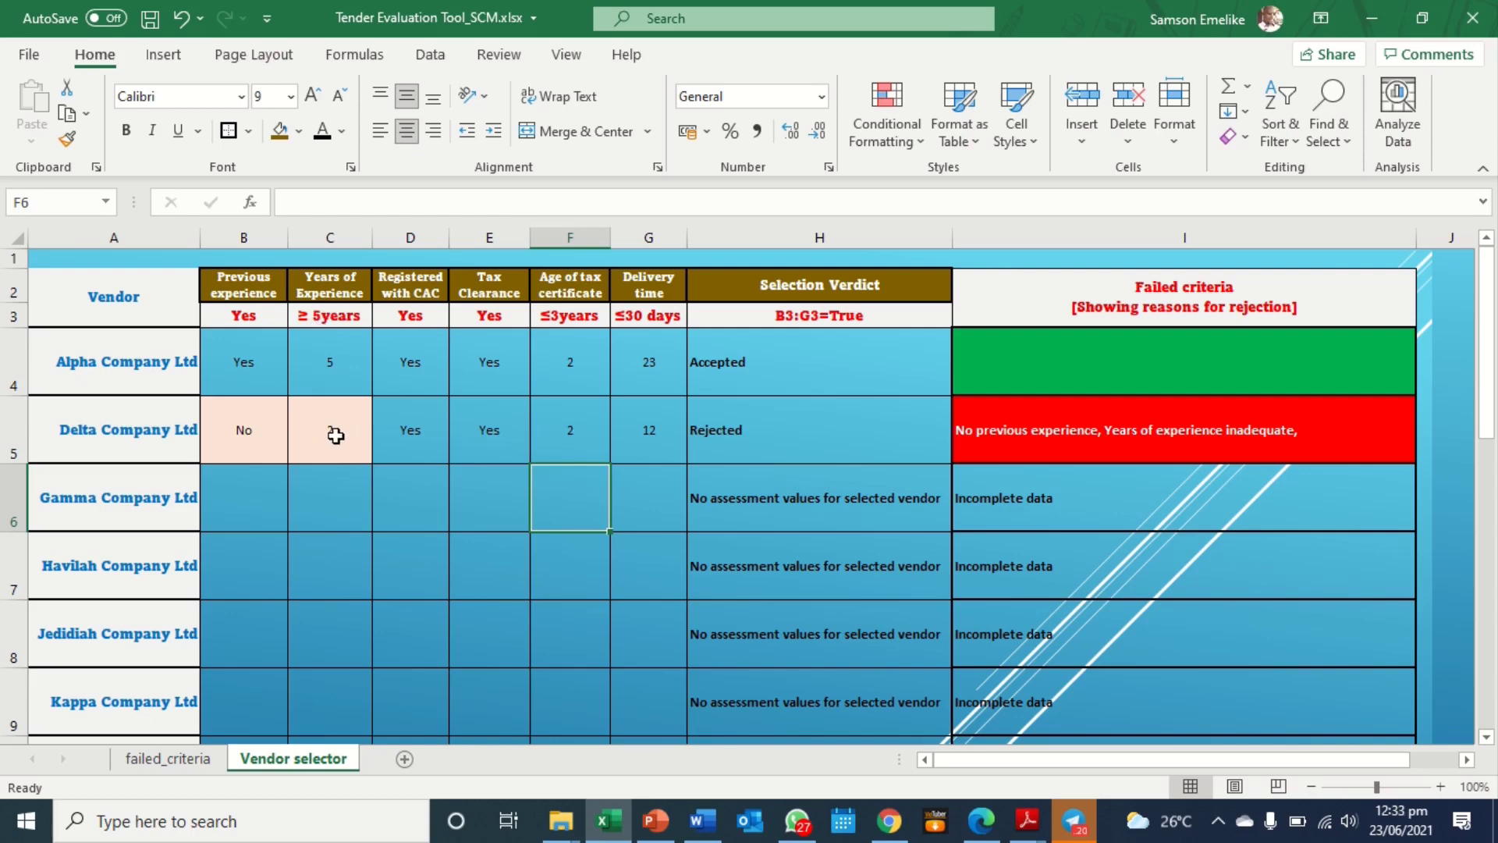
Step: Mark Gamma as having previous experience (Yes) with 6 years of experience
click(248, 496)
click(295, 522)
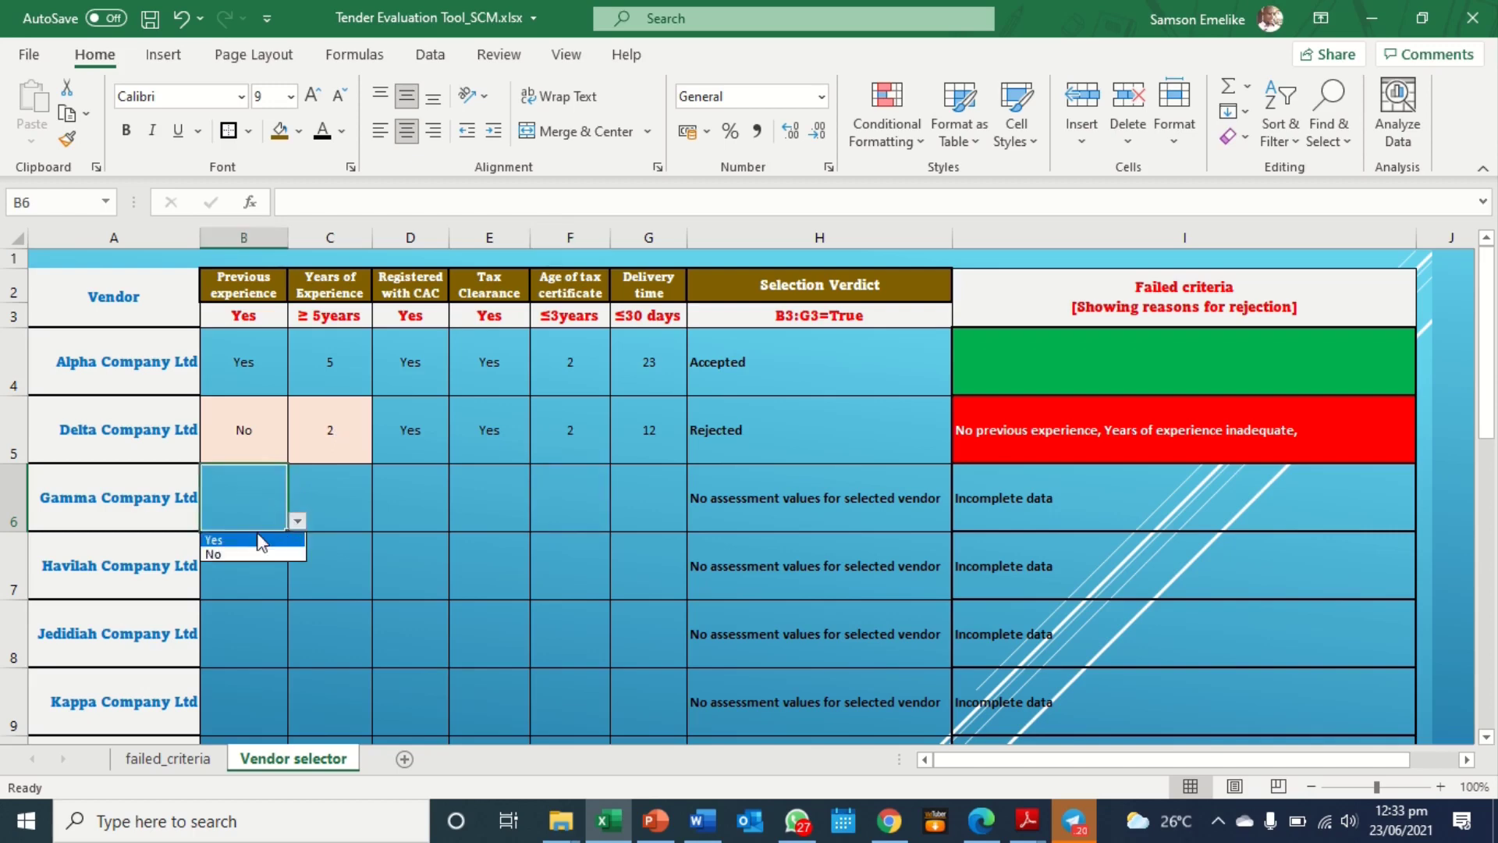
click(236, 538)
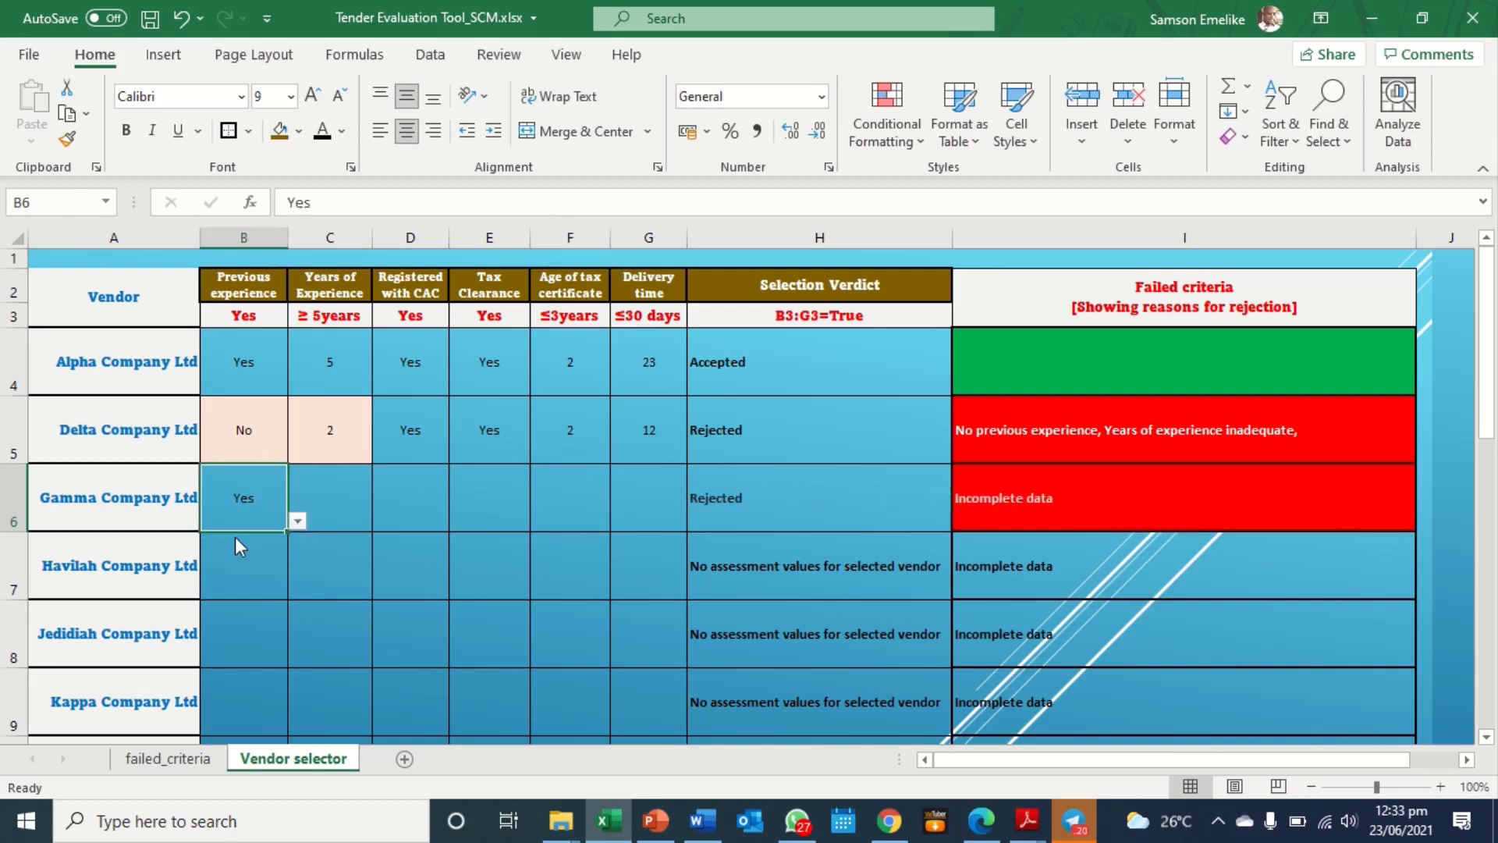
click(360, 490)
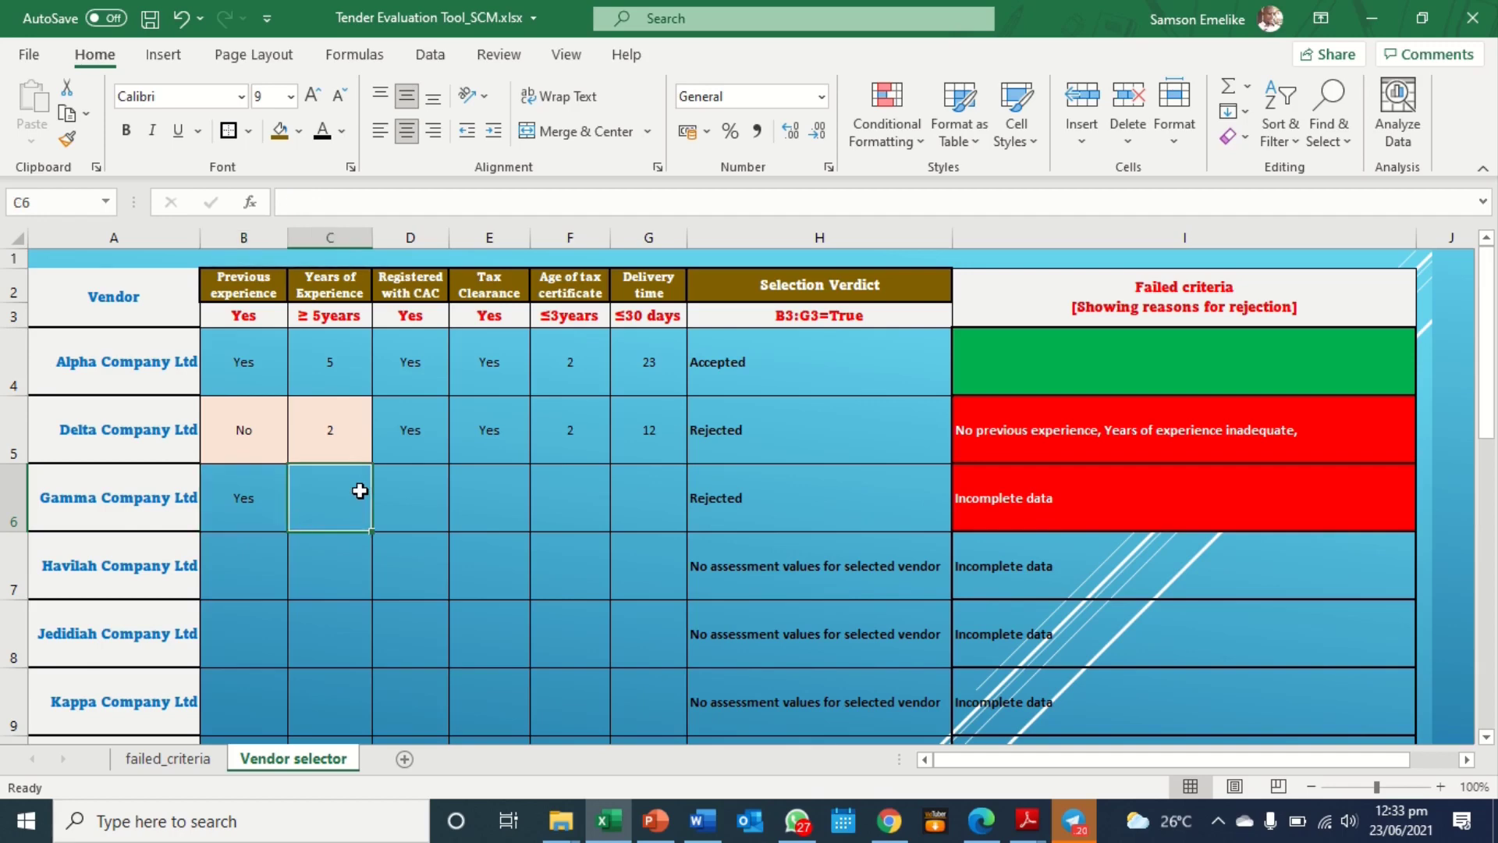
text(6)
key(Tab)
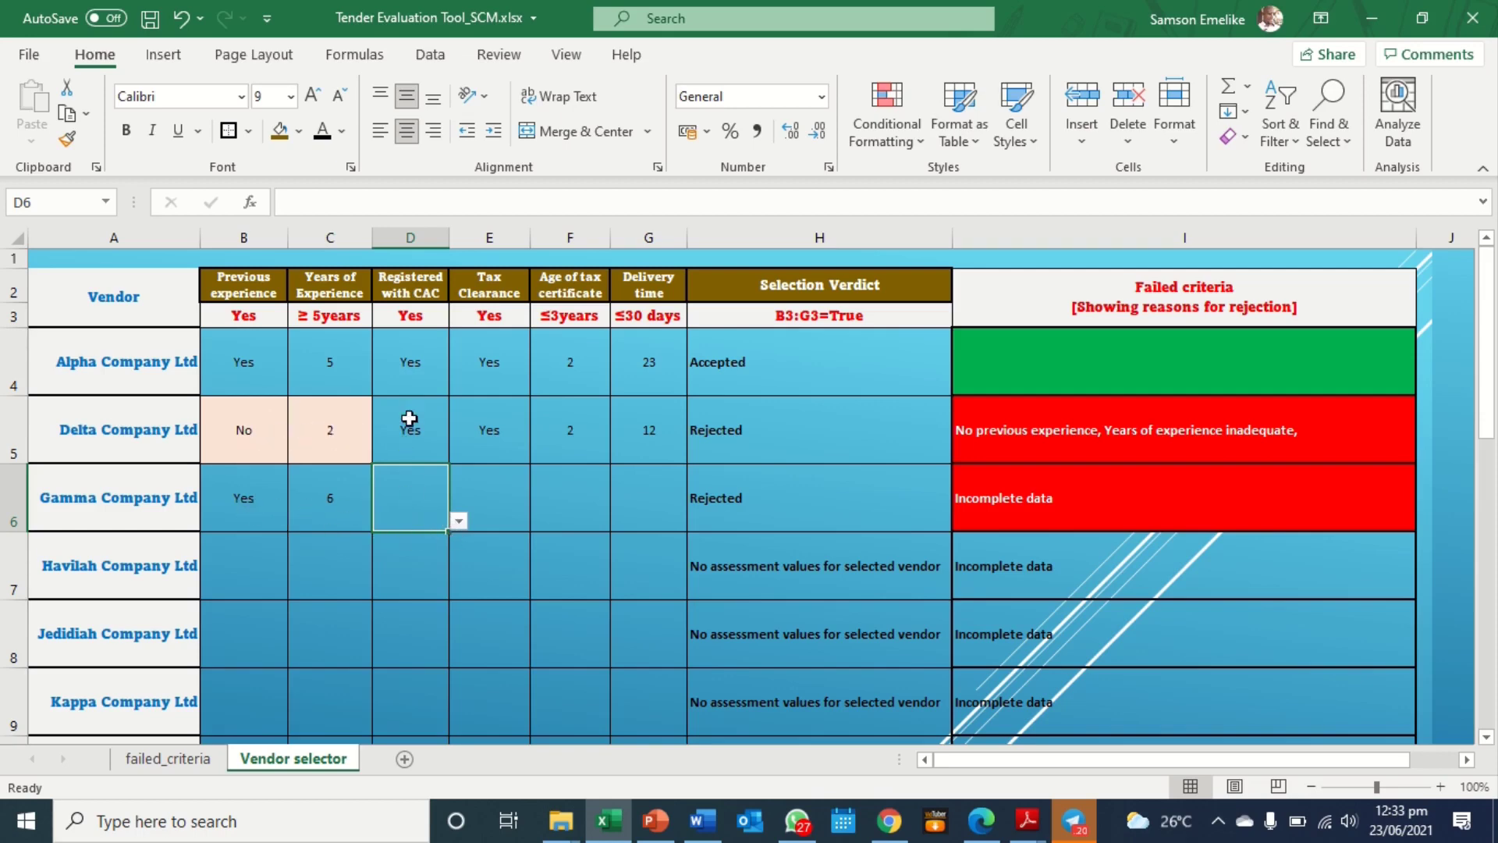
Step: Set Gamma's CAC registration and tax clearance to No, certificate age 1, delivery 21 days
click(459, 521)
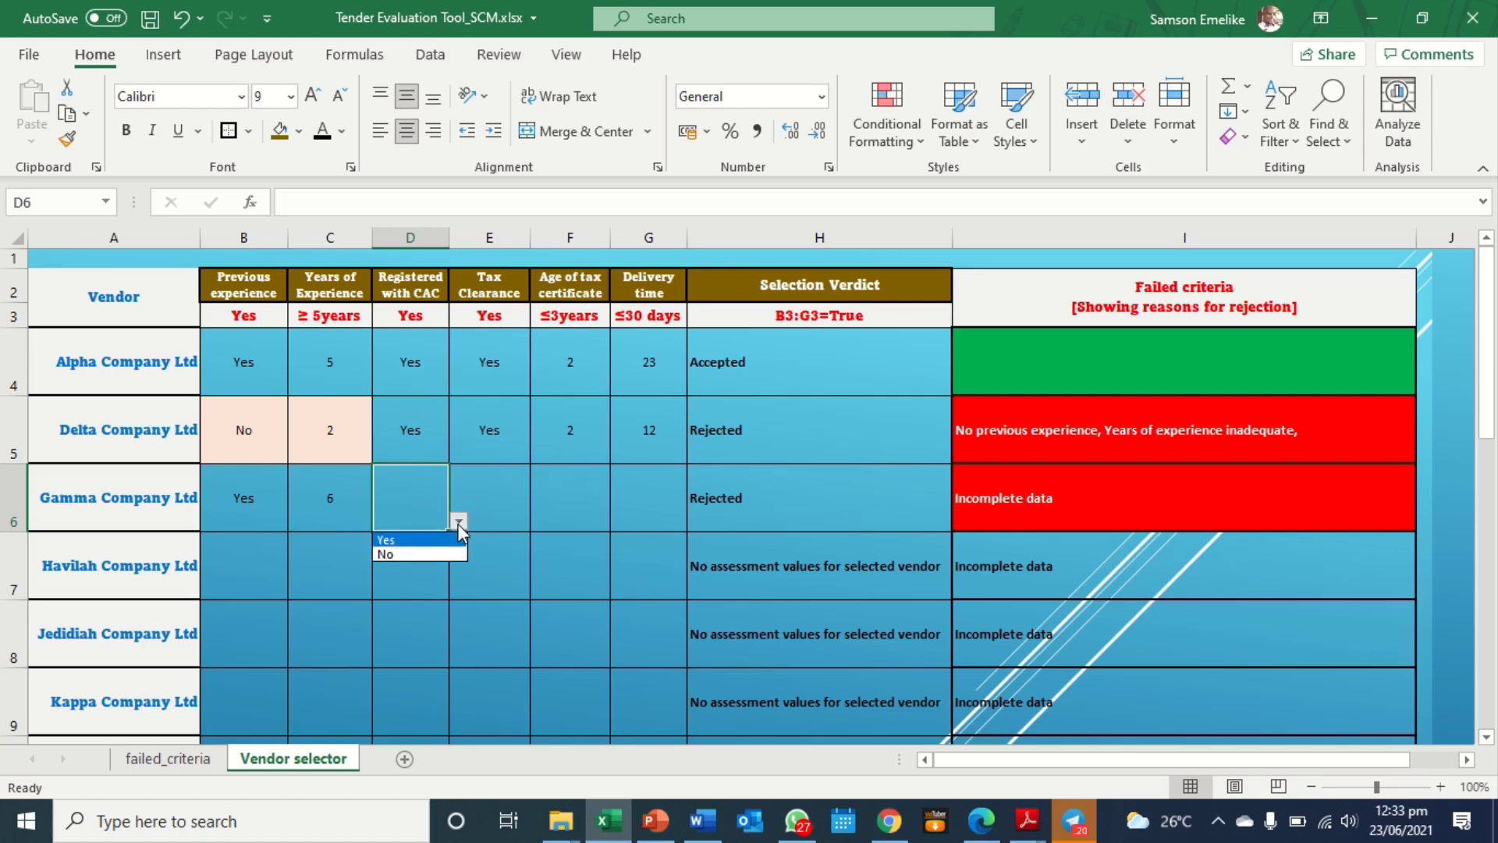
click(390, 552)
click(501, 487)
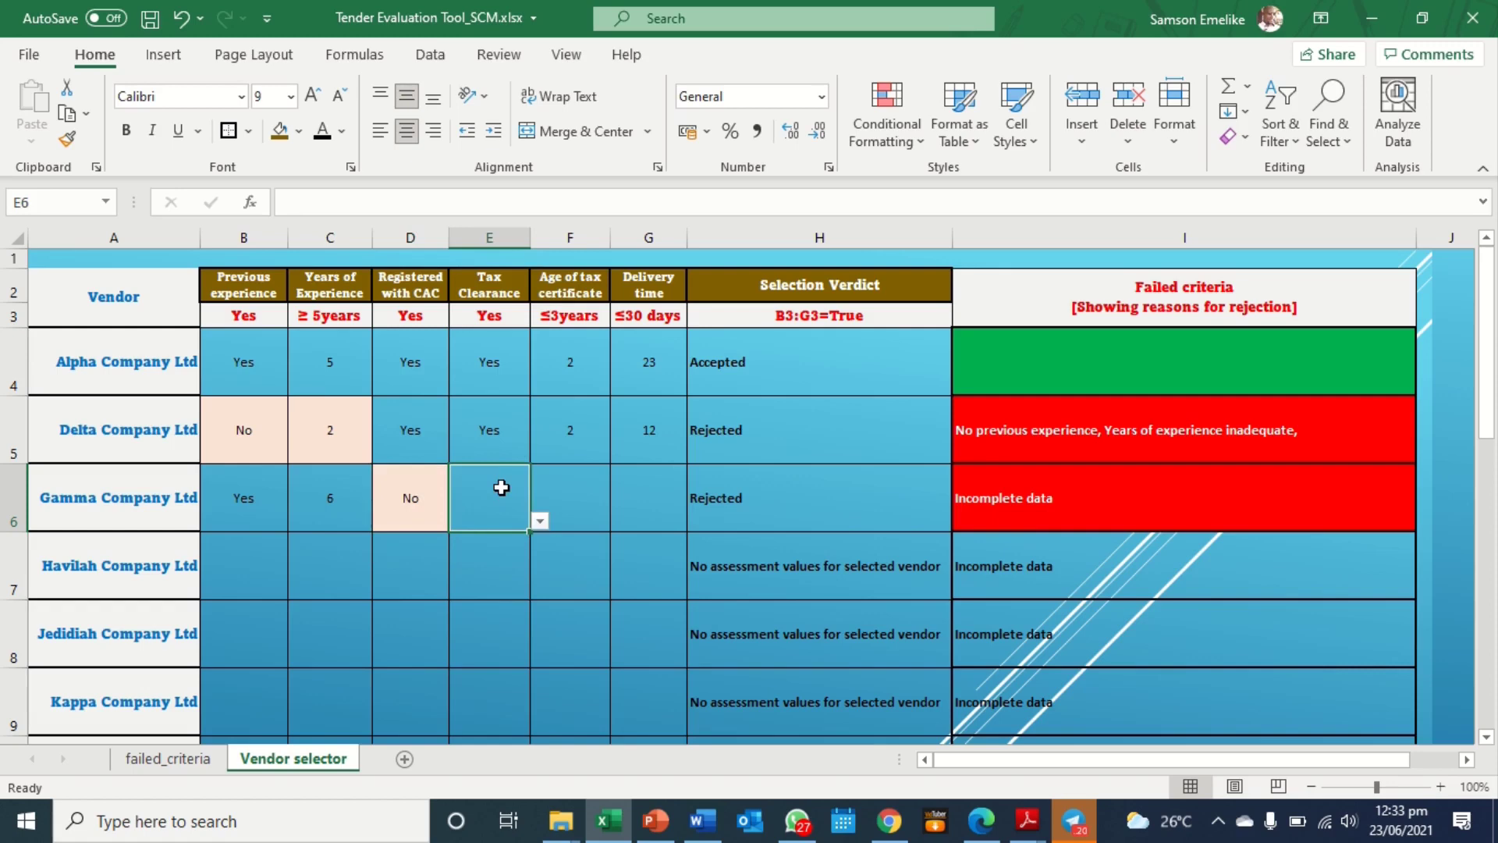
click(540, 520)
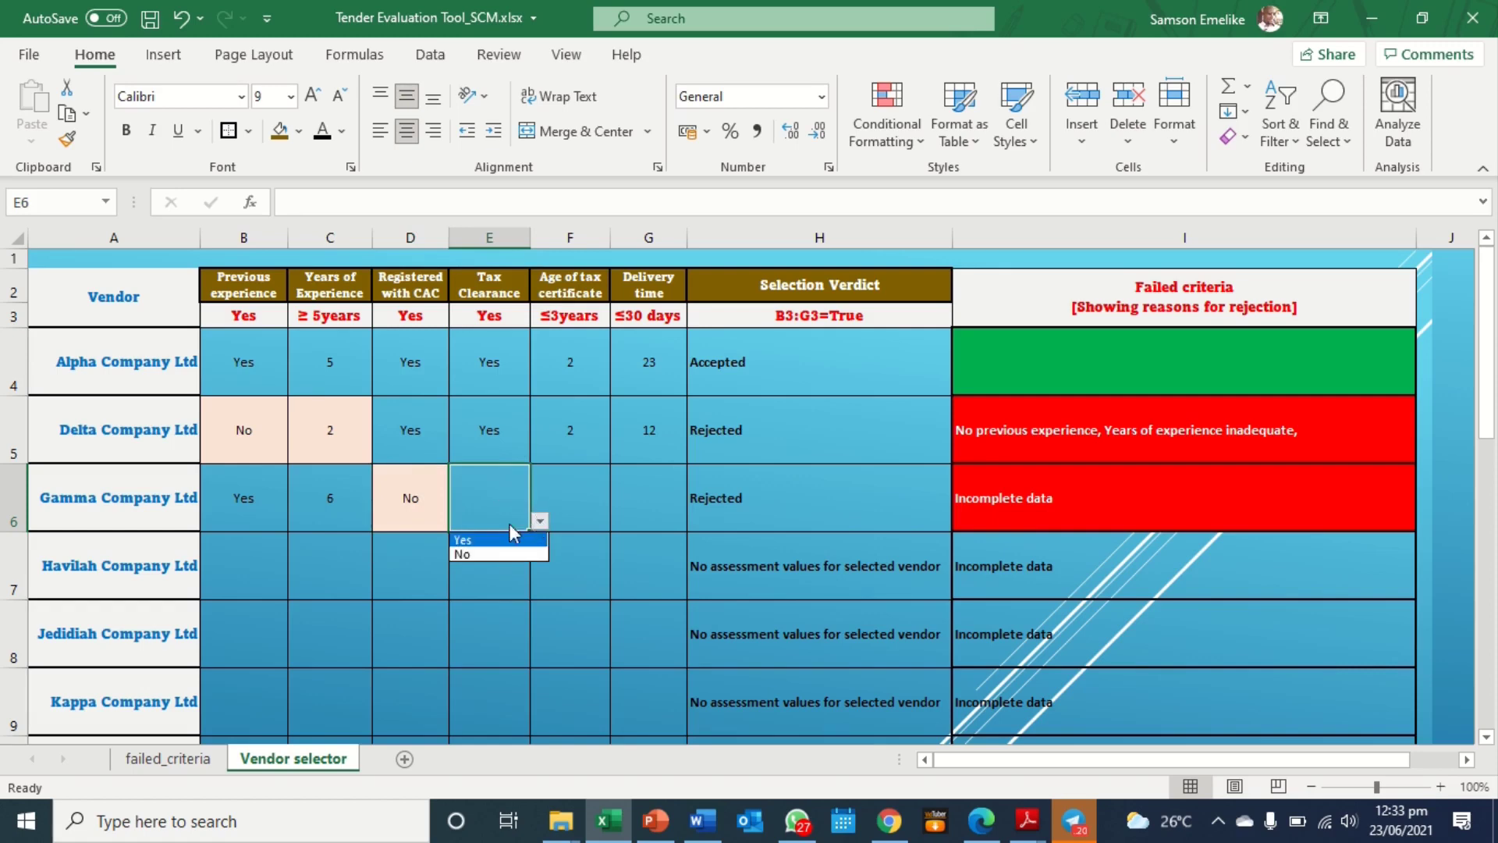
click(471, 554)
click(564, 498)
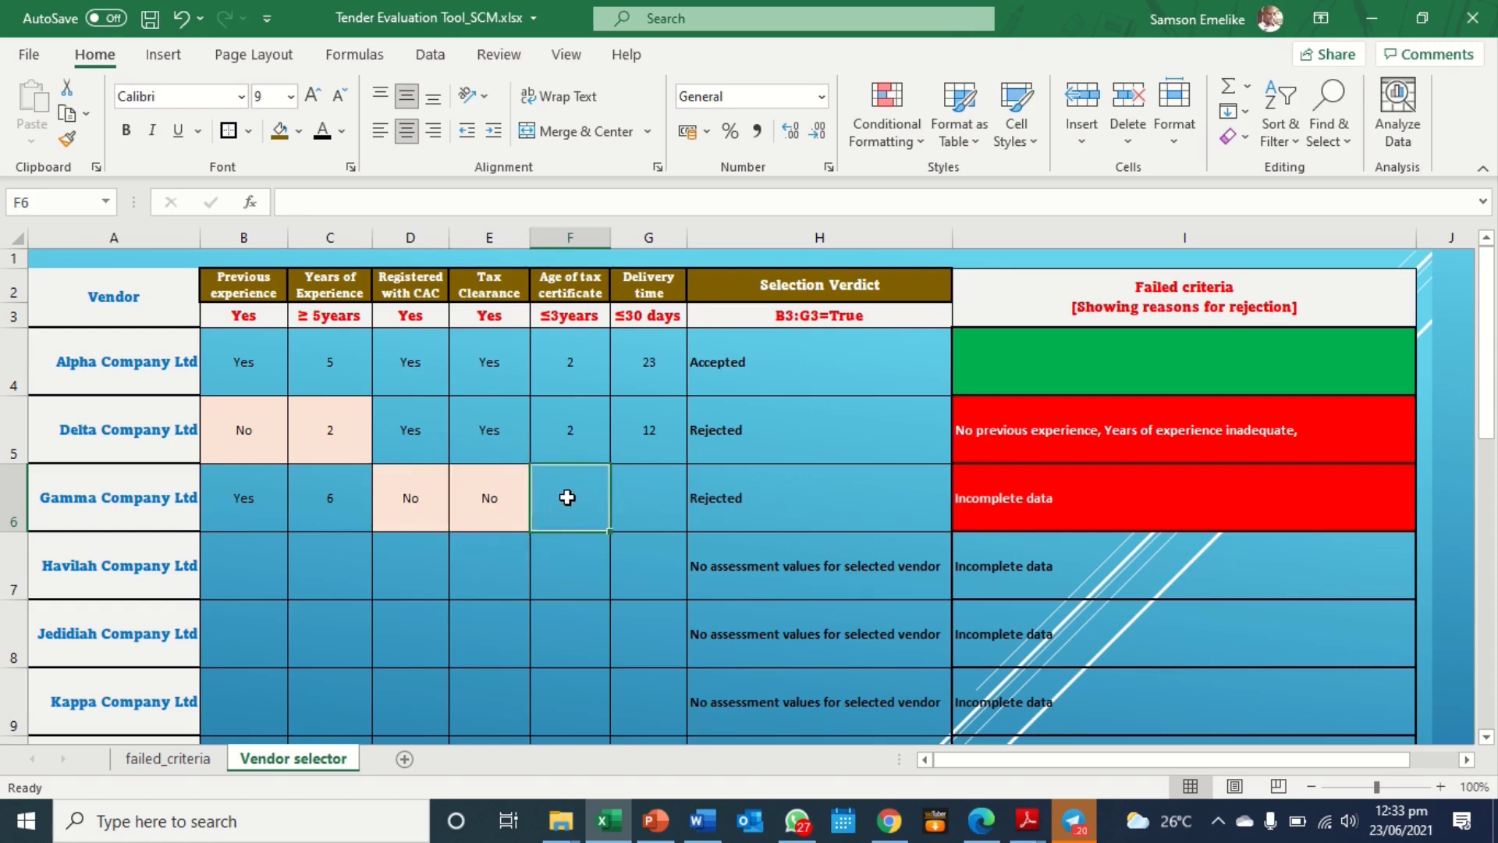
key(Tab)
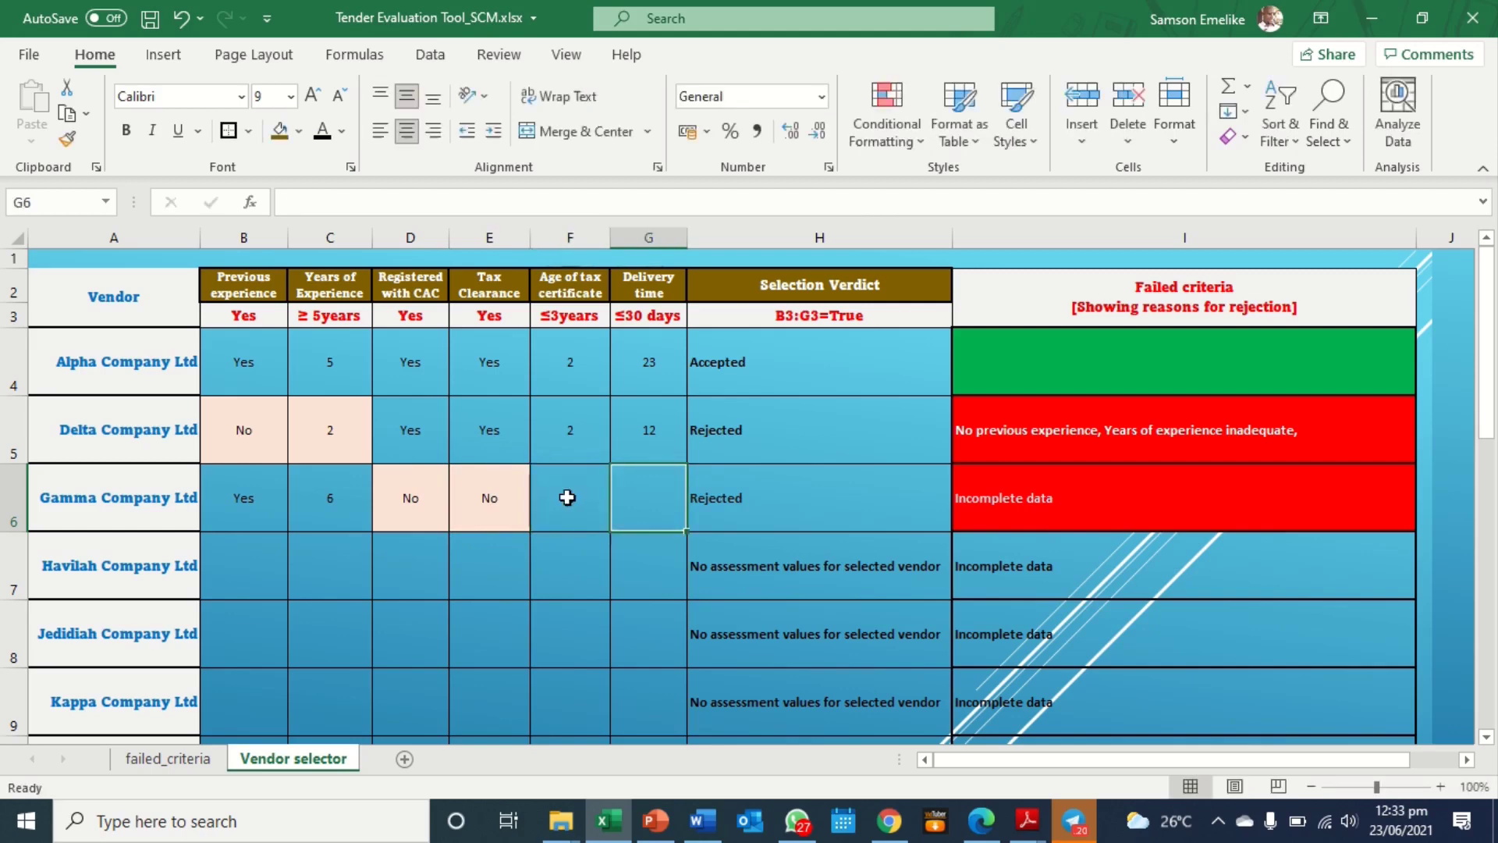
text(21)
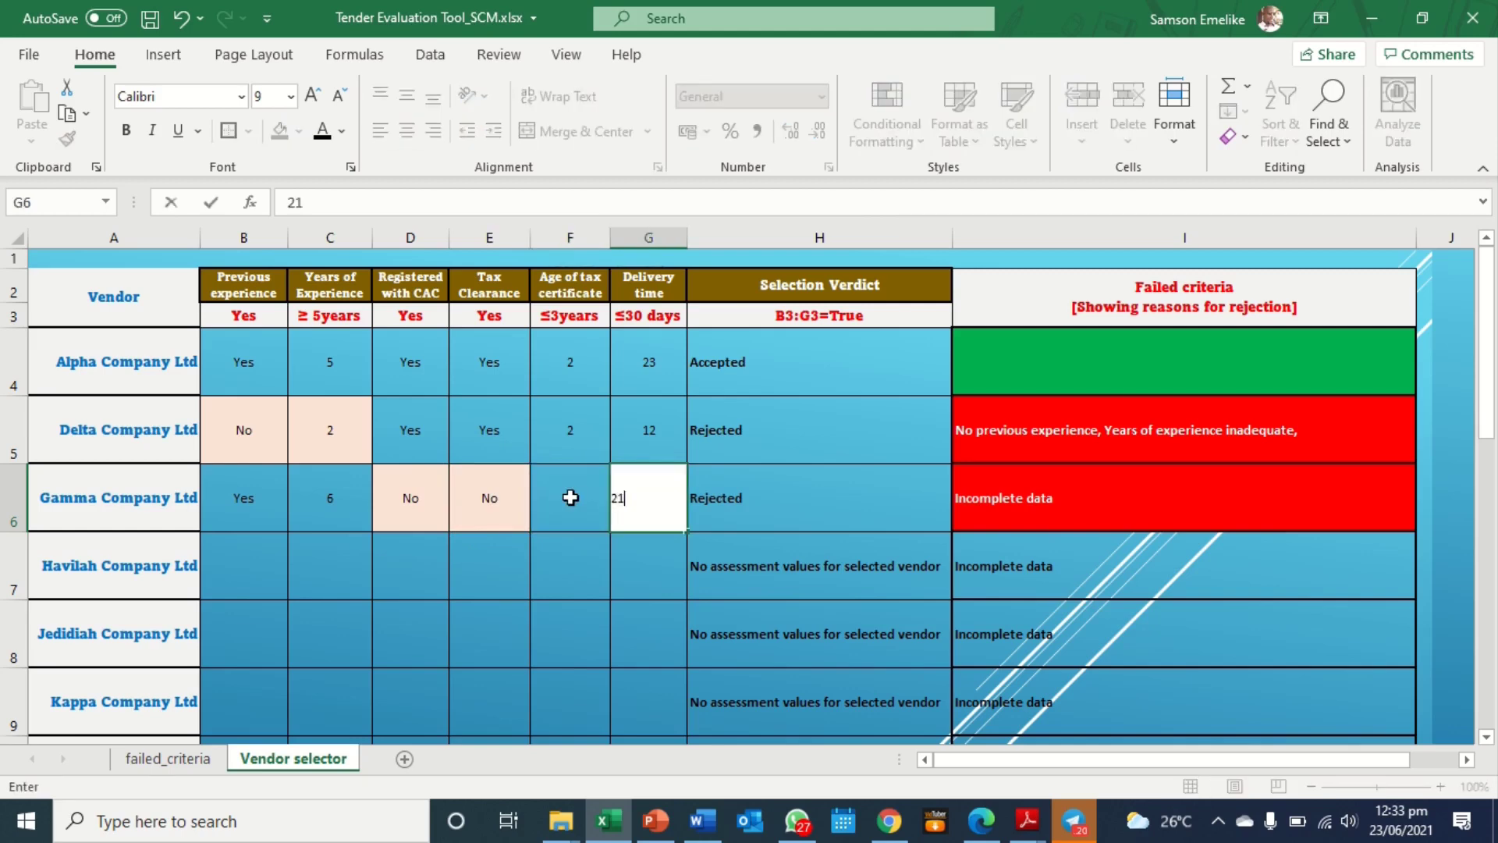
key(Return)
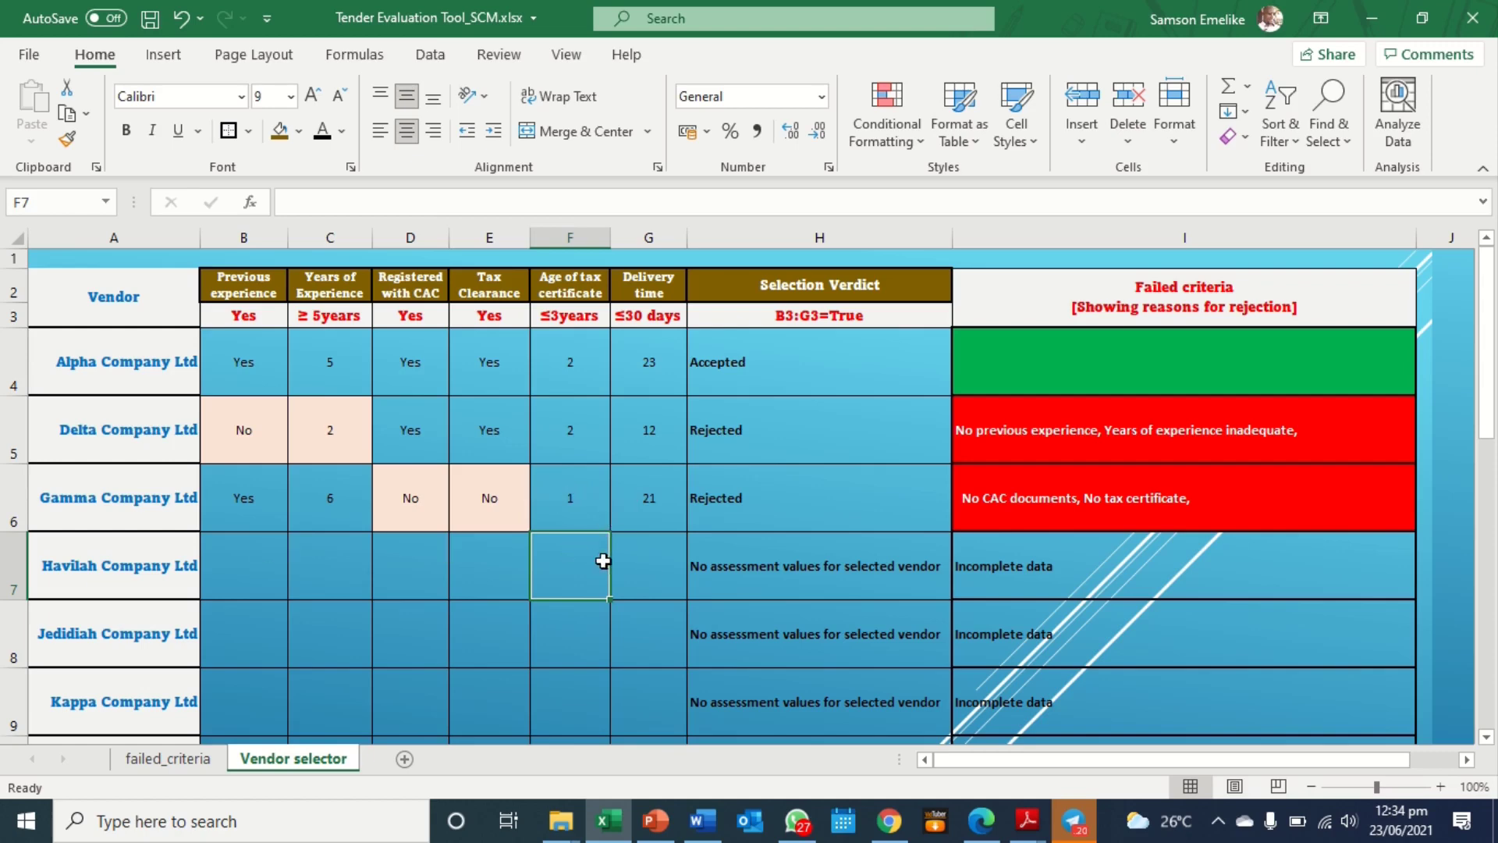
Step: Mark Havilah as having previous experience (Yes) with 8 years of experience
click(257, 569)
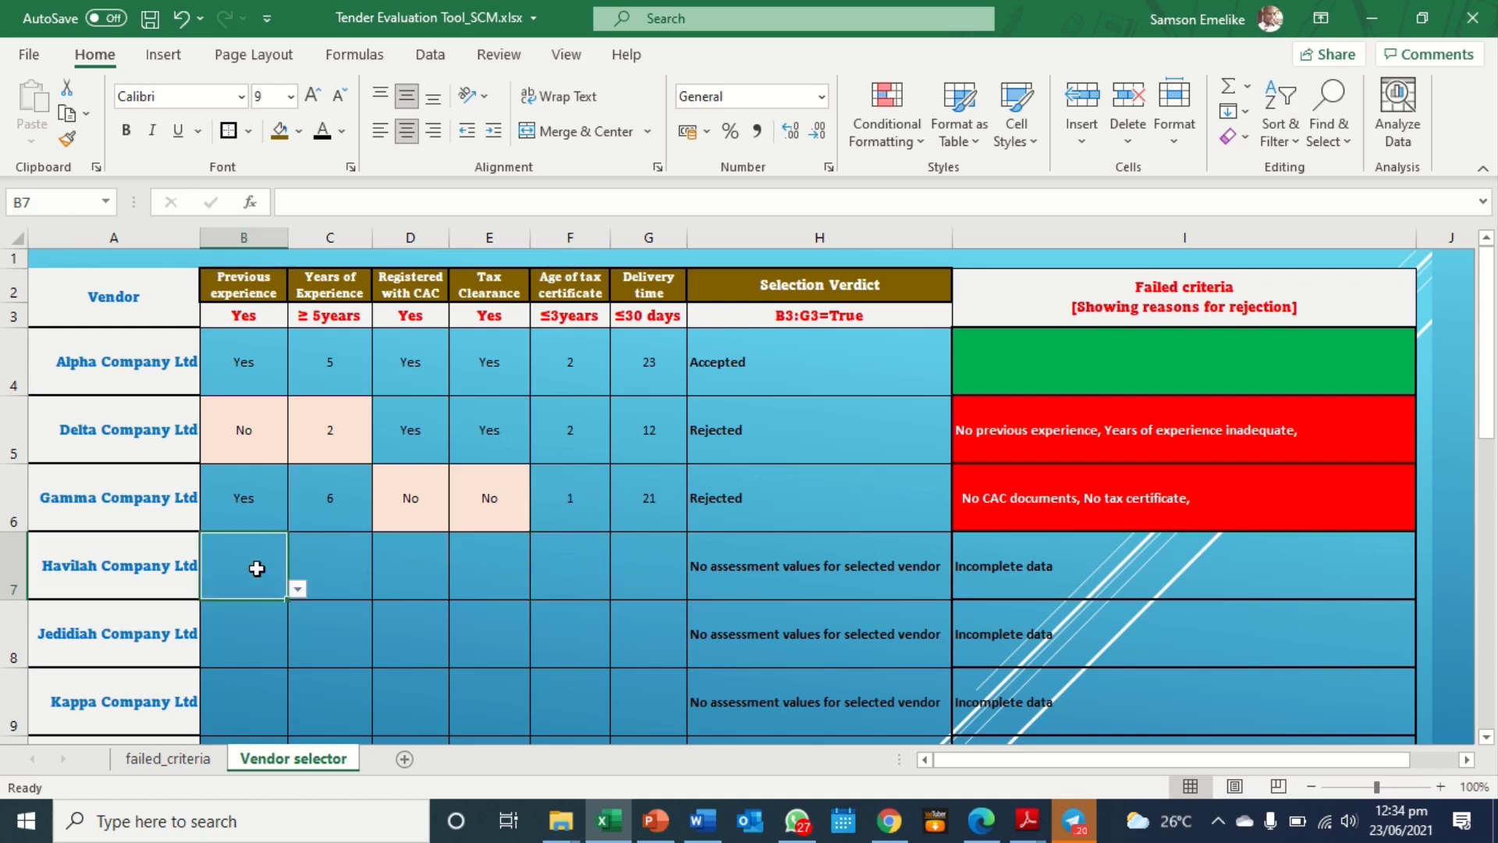
click(298, 588)
click(252, 603)
click(360, 581)
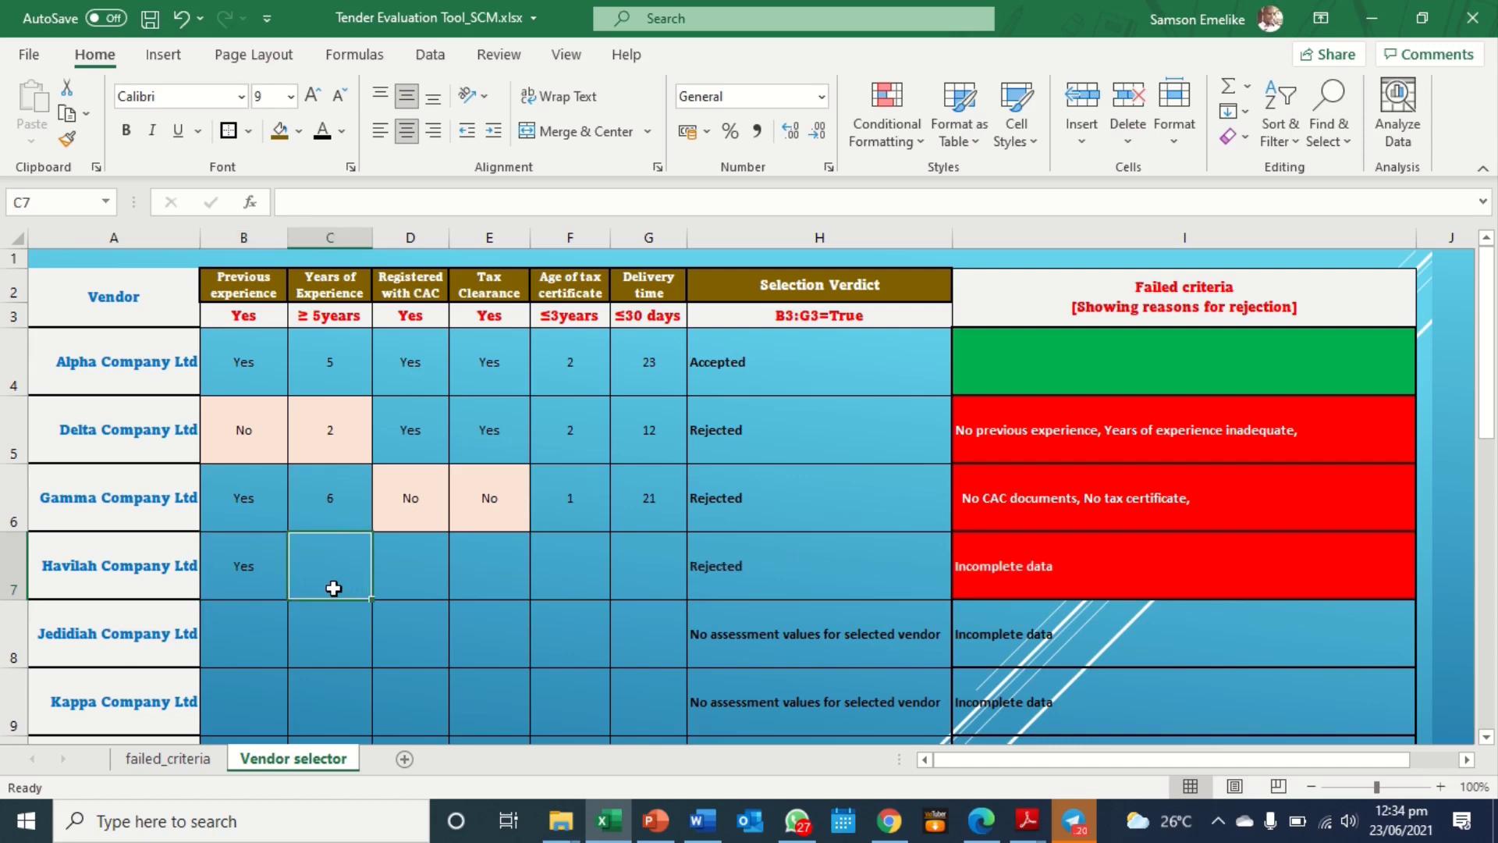
text(8)
key(Tab)
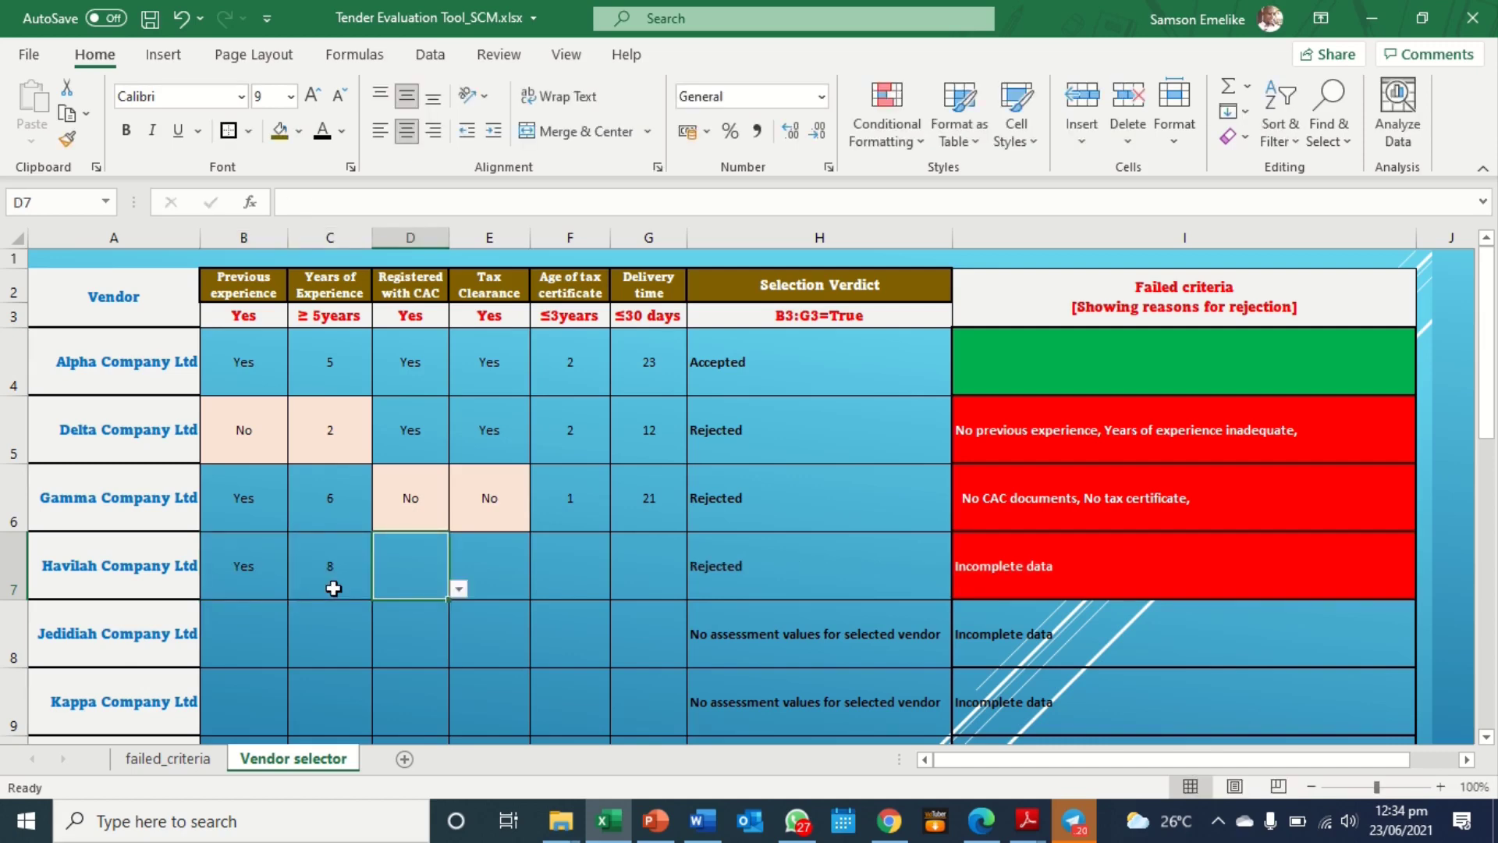
Step: Enter yes for Havilah's CAC registration and tax clearance, certificate age 4, delivery 42 days
text(yes)
key(Tab)
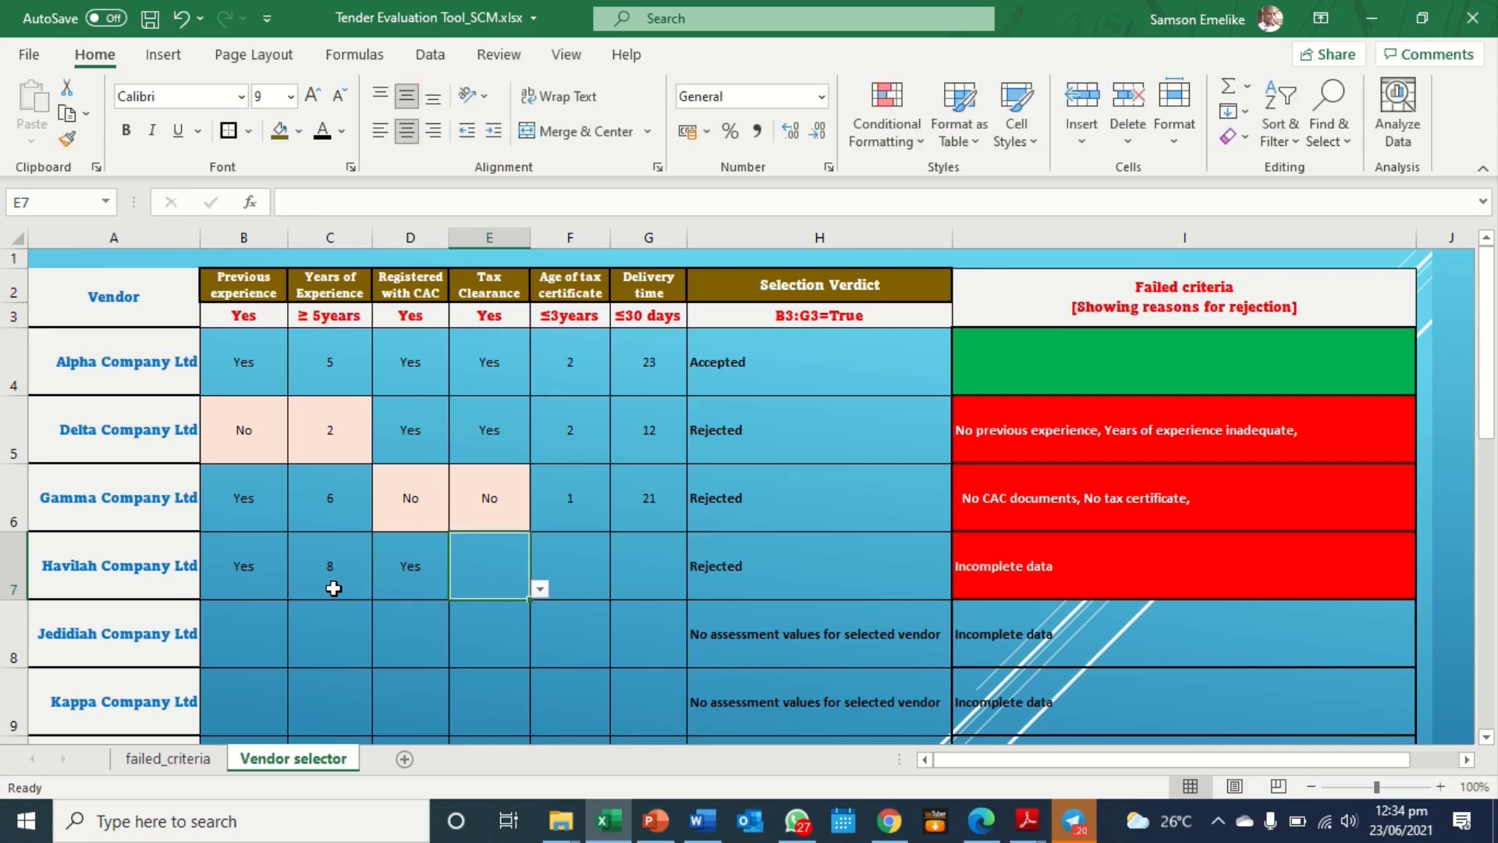
text(yes)
key(Tab)
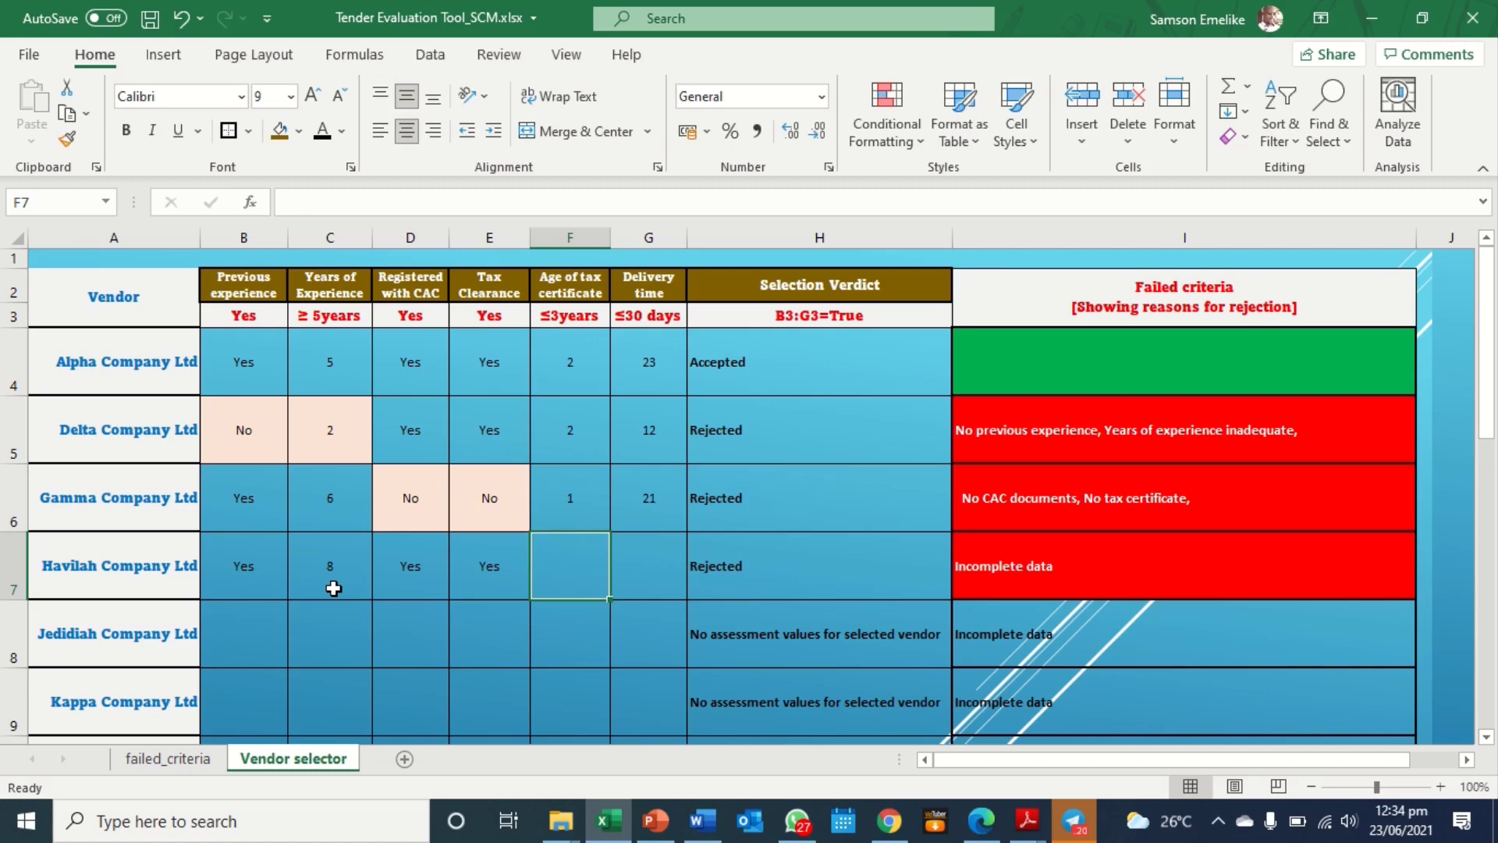
text(4)
key(Tab)
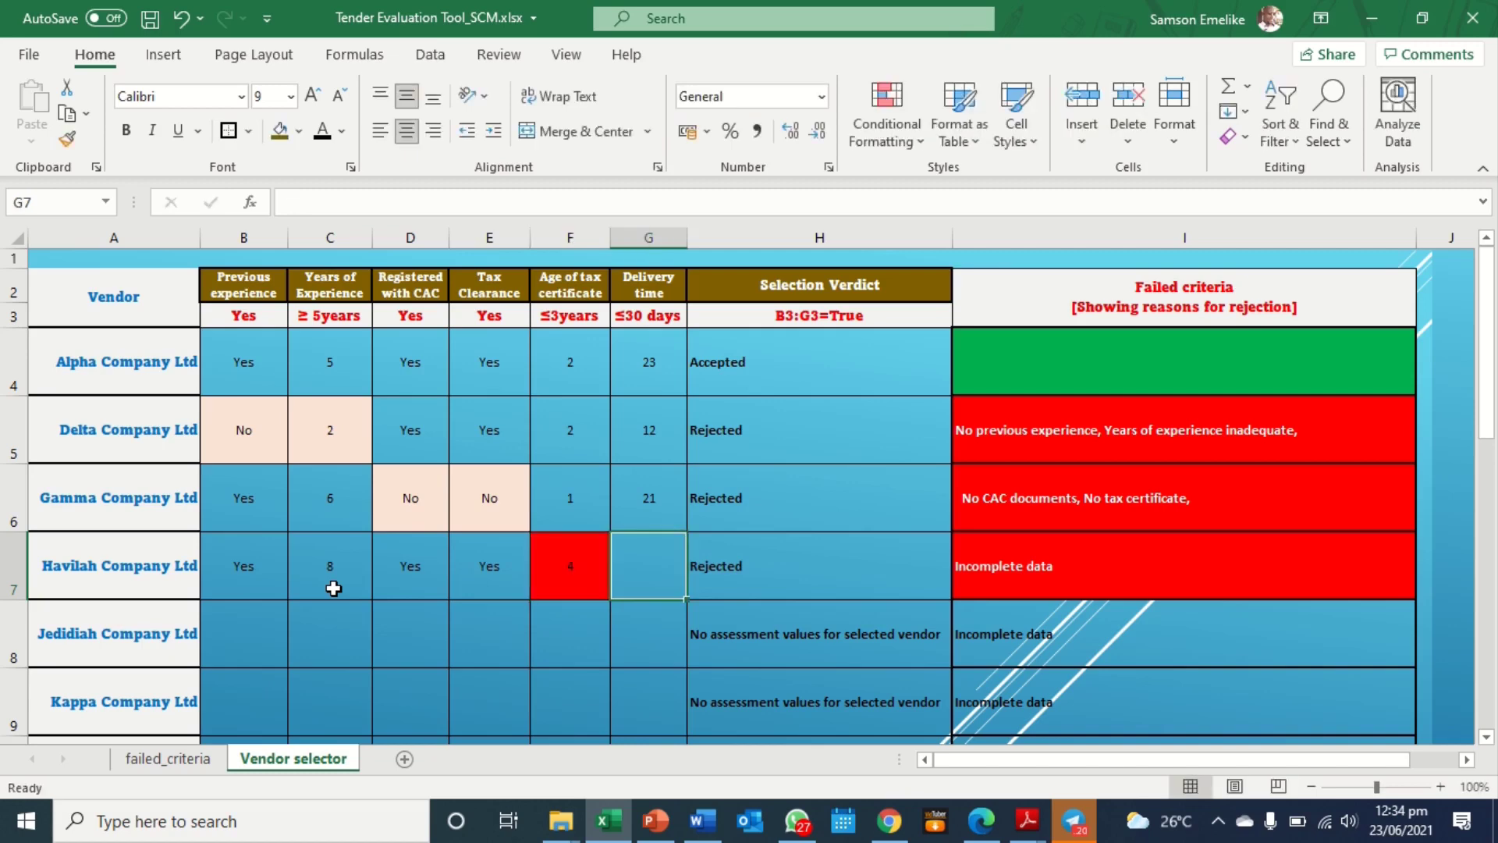
text(42)
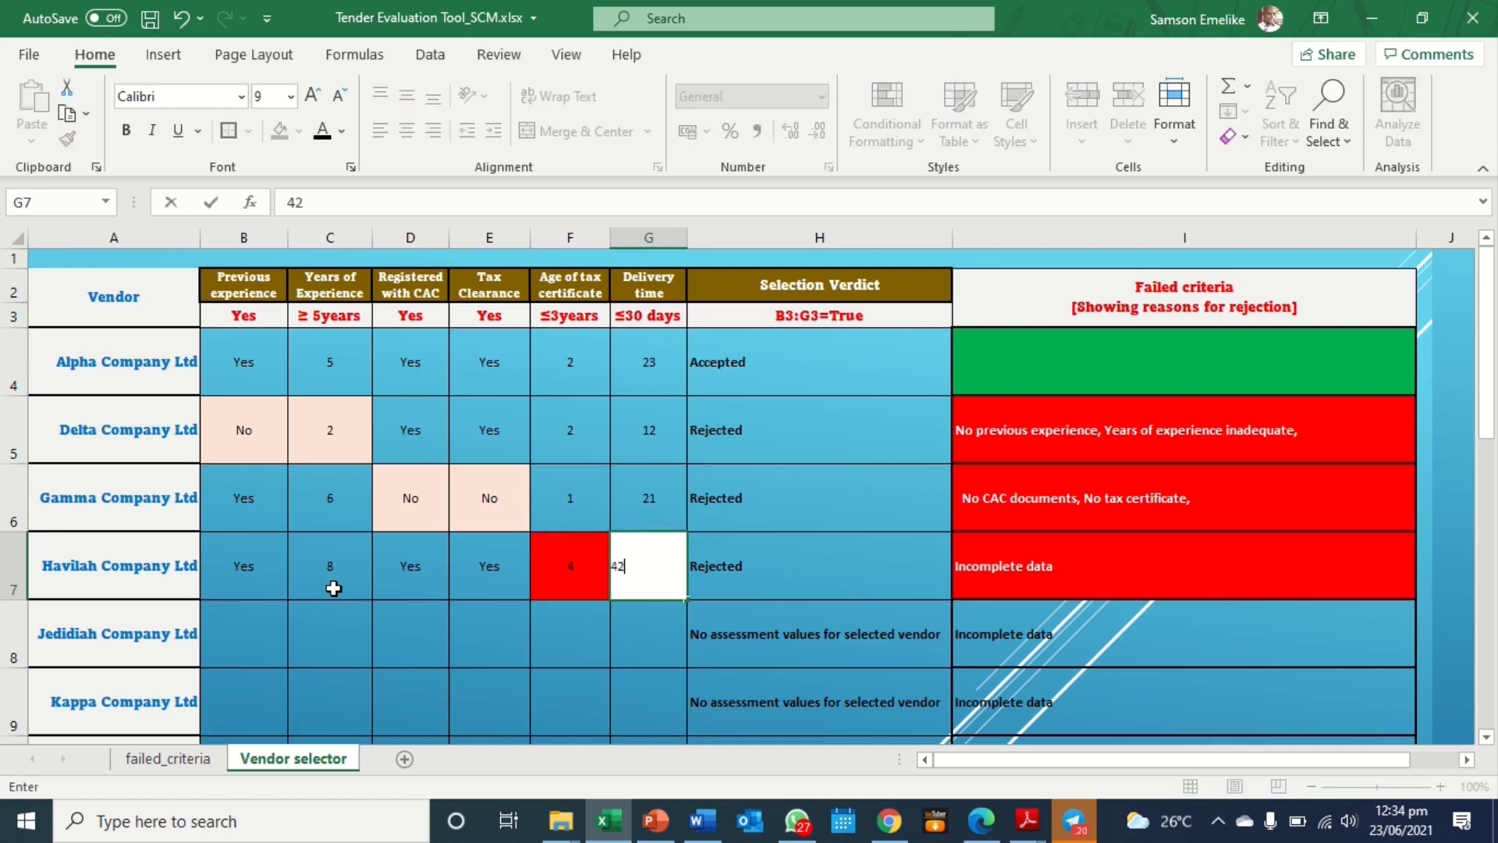
key(Return)
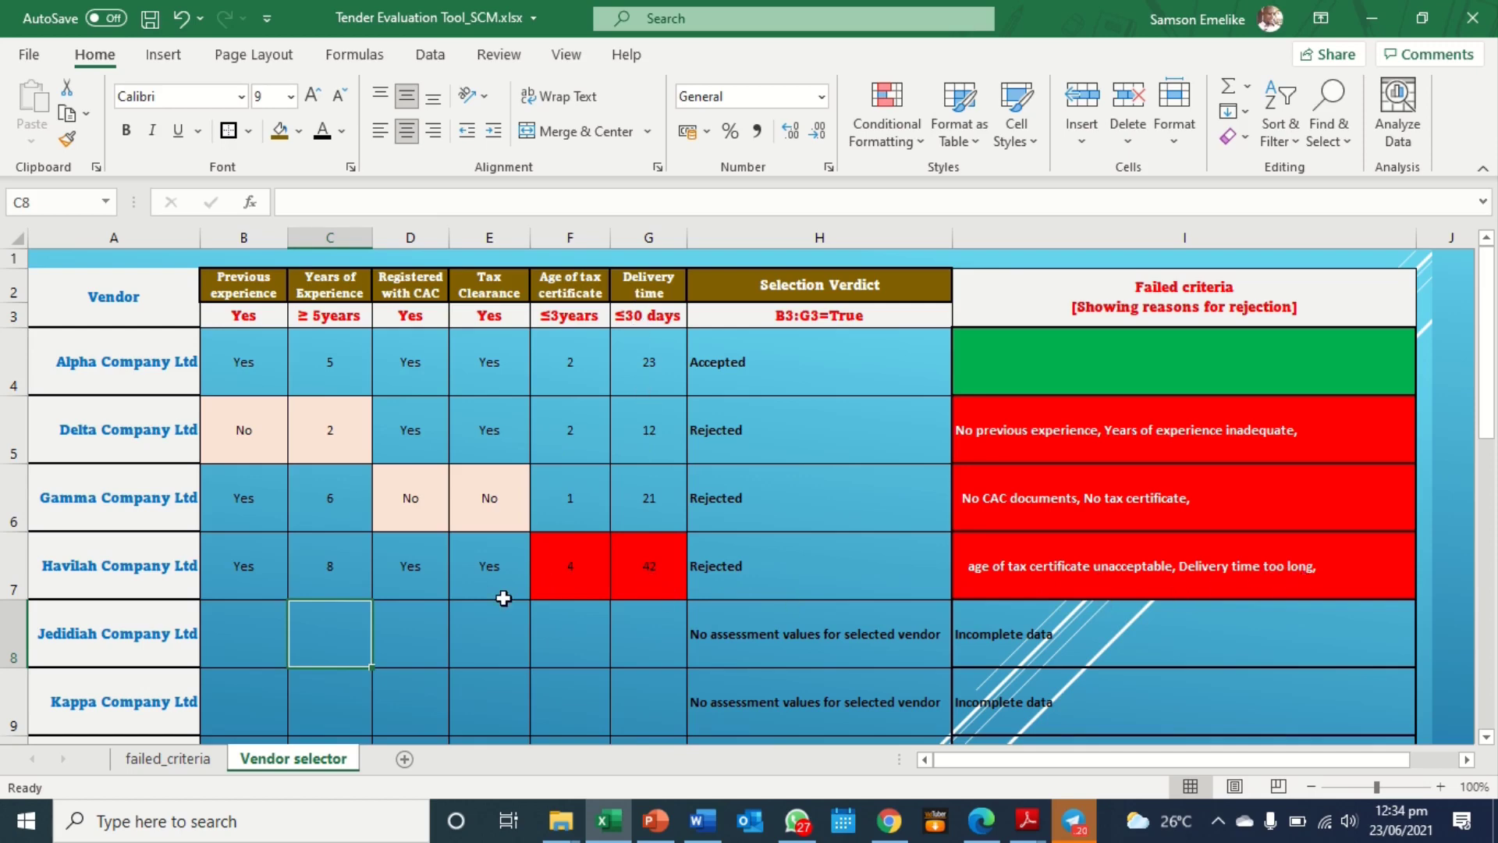
Step: Mark Jedidiah as lacking previous experience (No) with 1 year of experience
scroll(503, 597, down, 1)
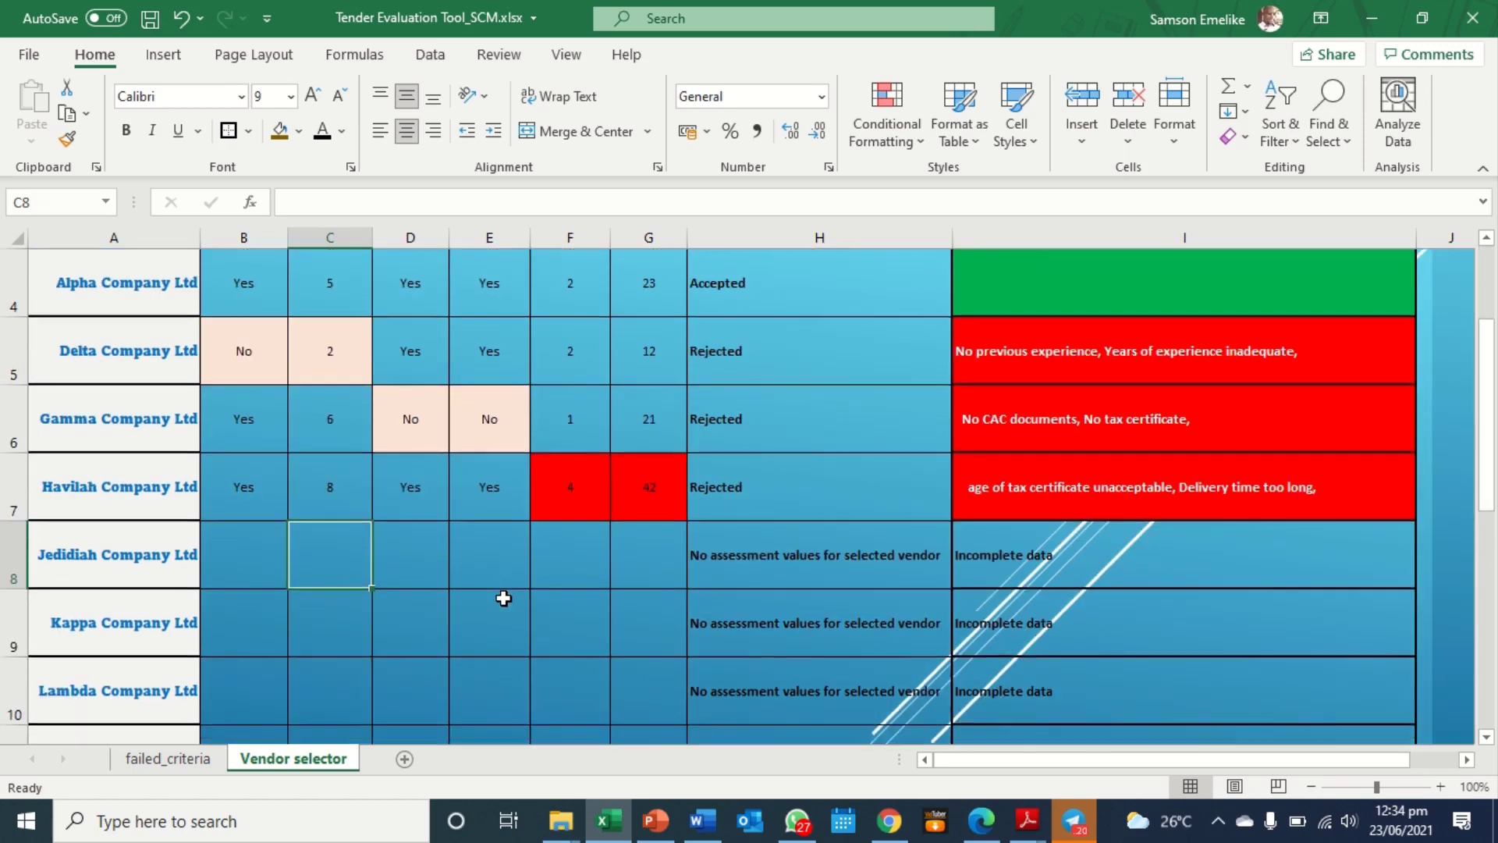
click(234, 554)
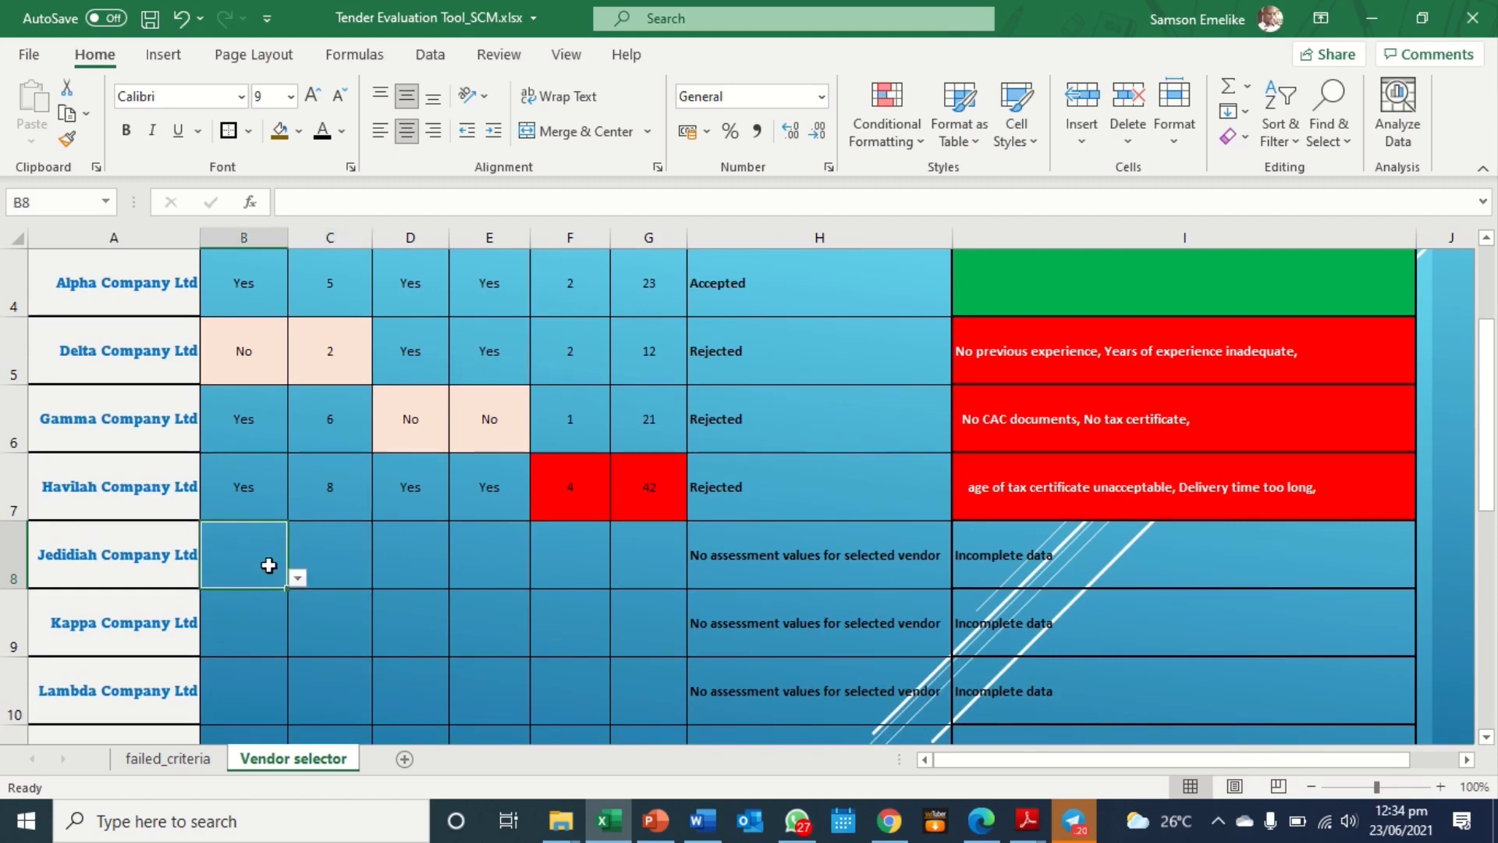
click(298, 577)
click(242, 610)
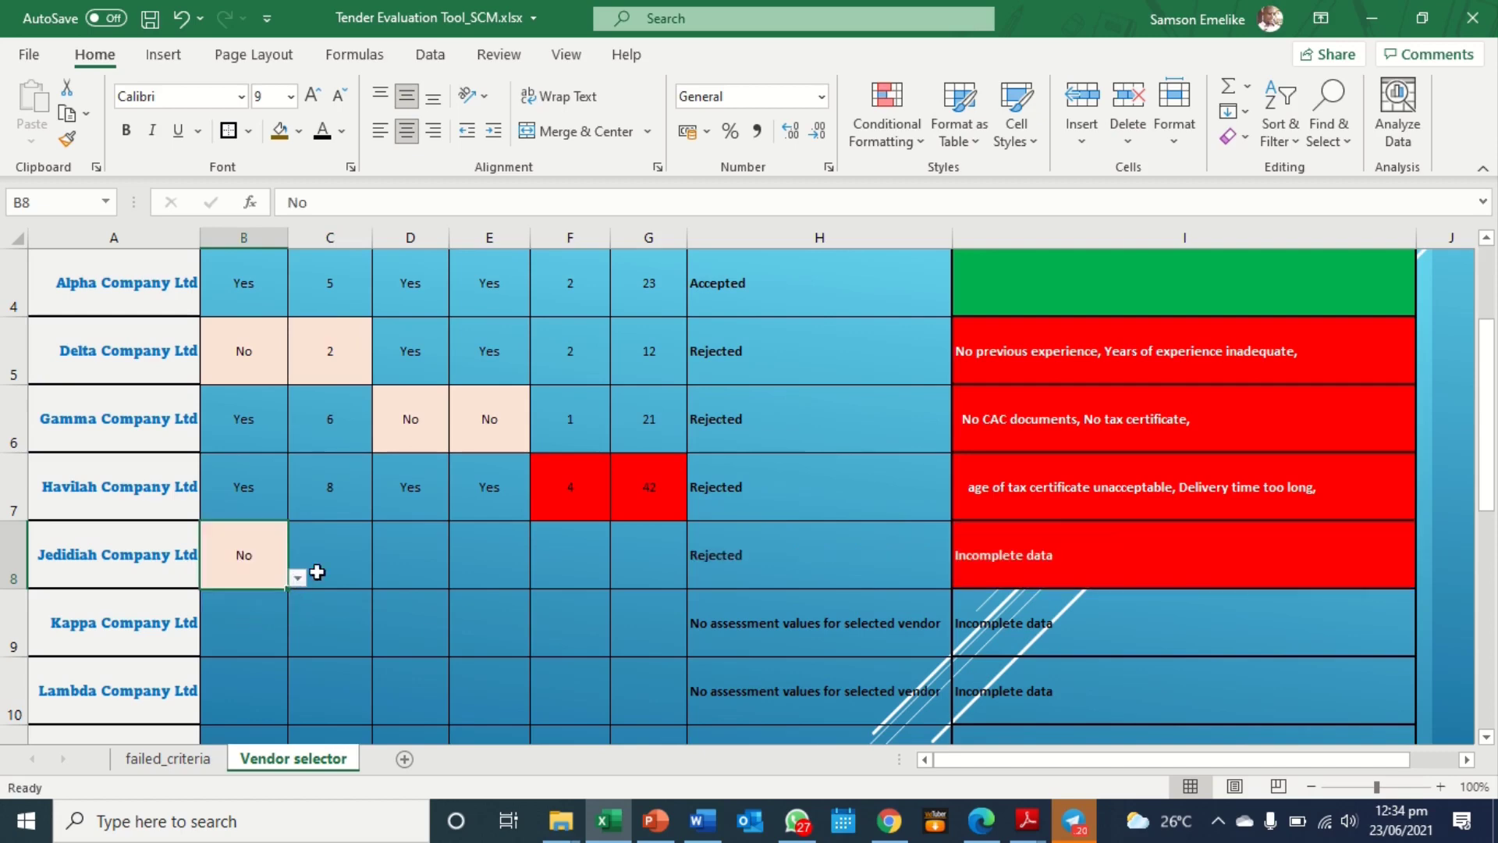
click(334, 552)
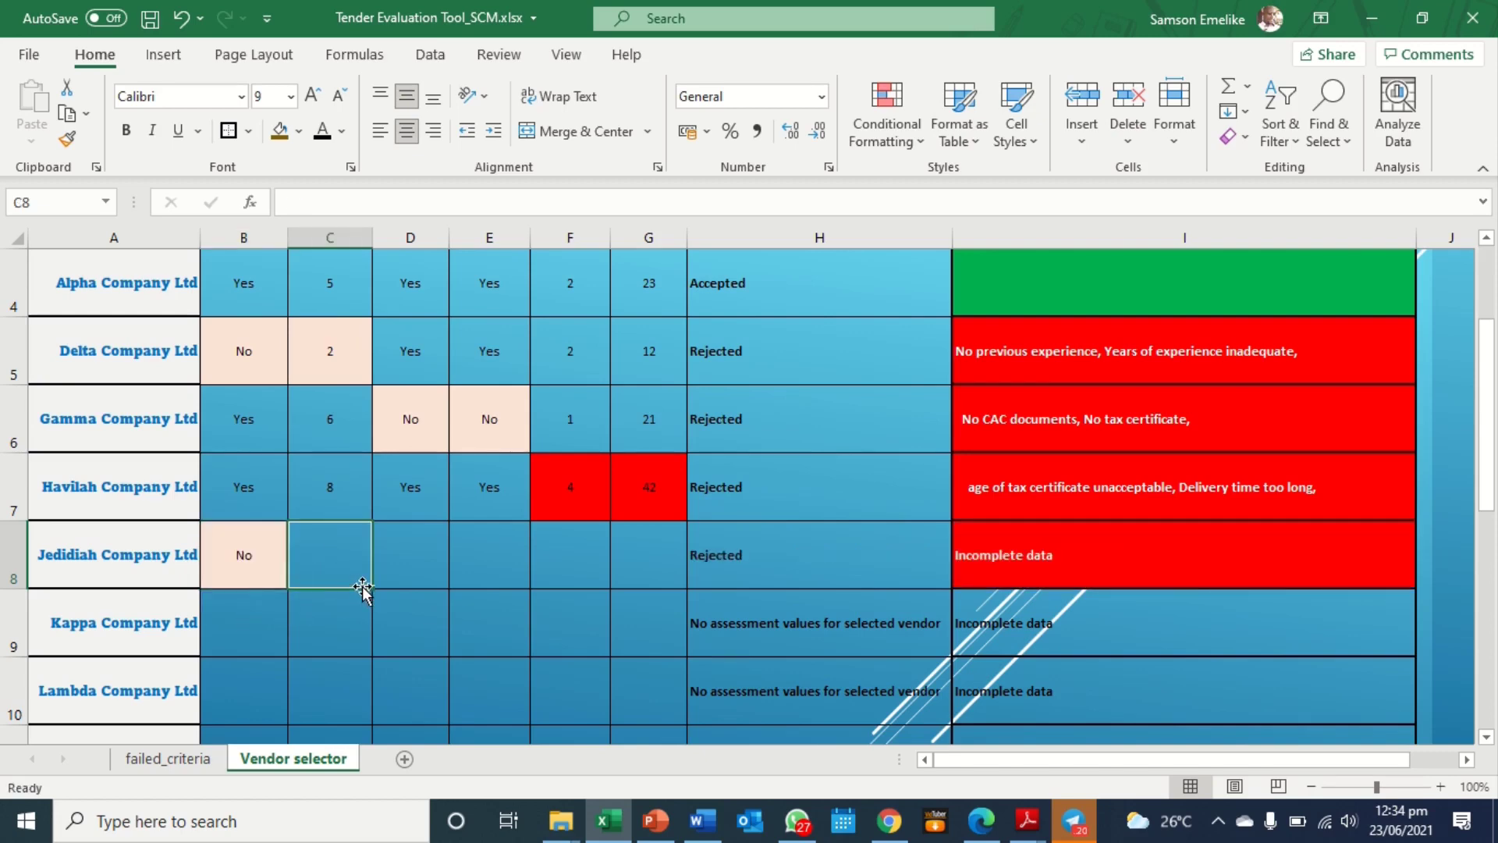
scroll(363, 590, up, 1)
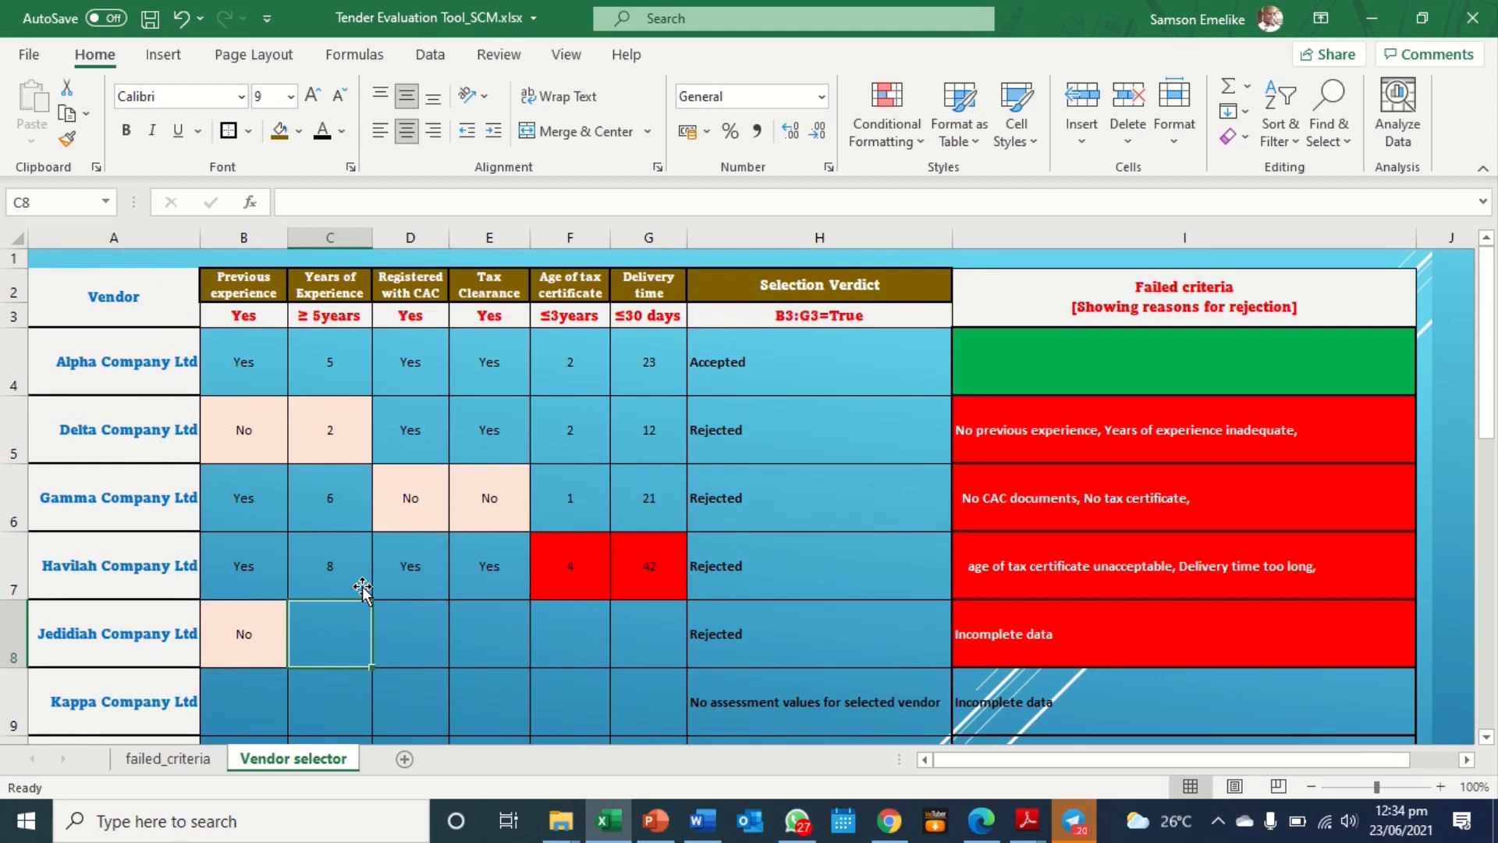
scroll(363, 589, down, 1)
text(1)
key(Tab)
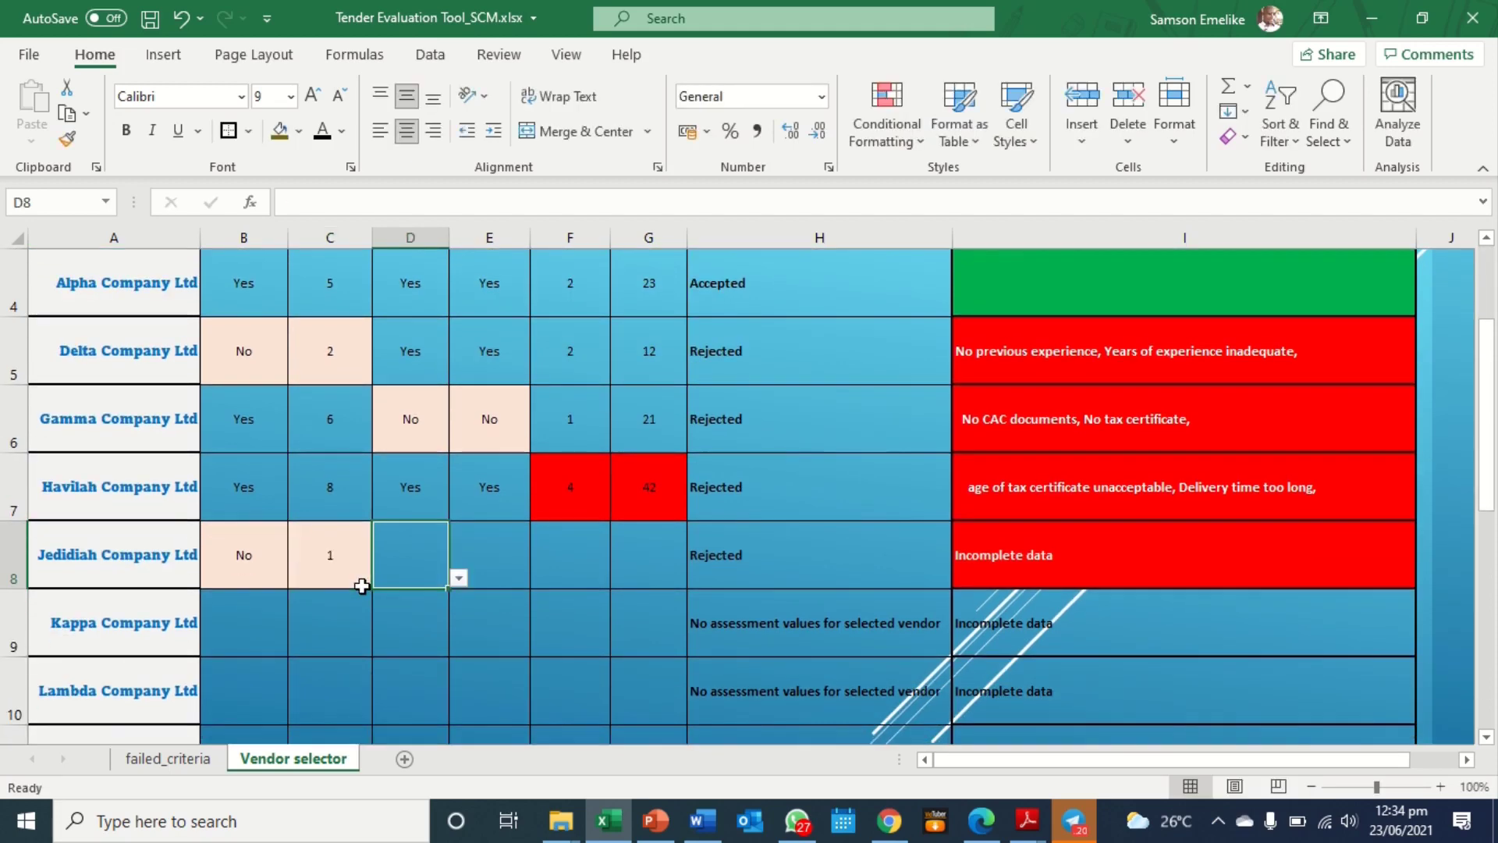
Step: Set Jedidiah's CAC registration and tax clearance both to No
click(459, 577)
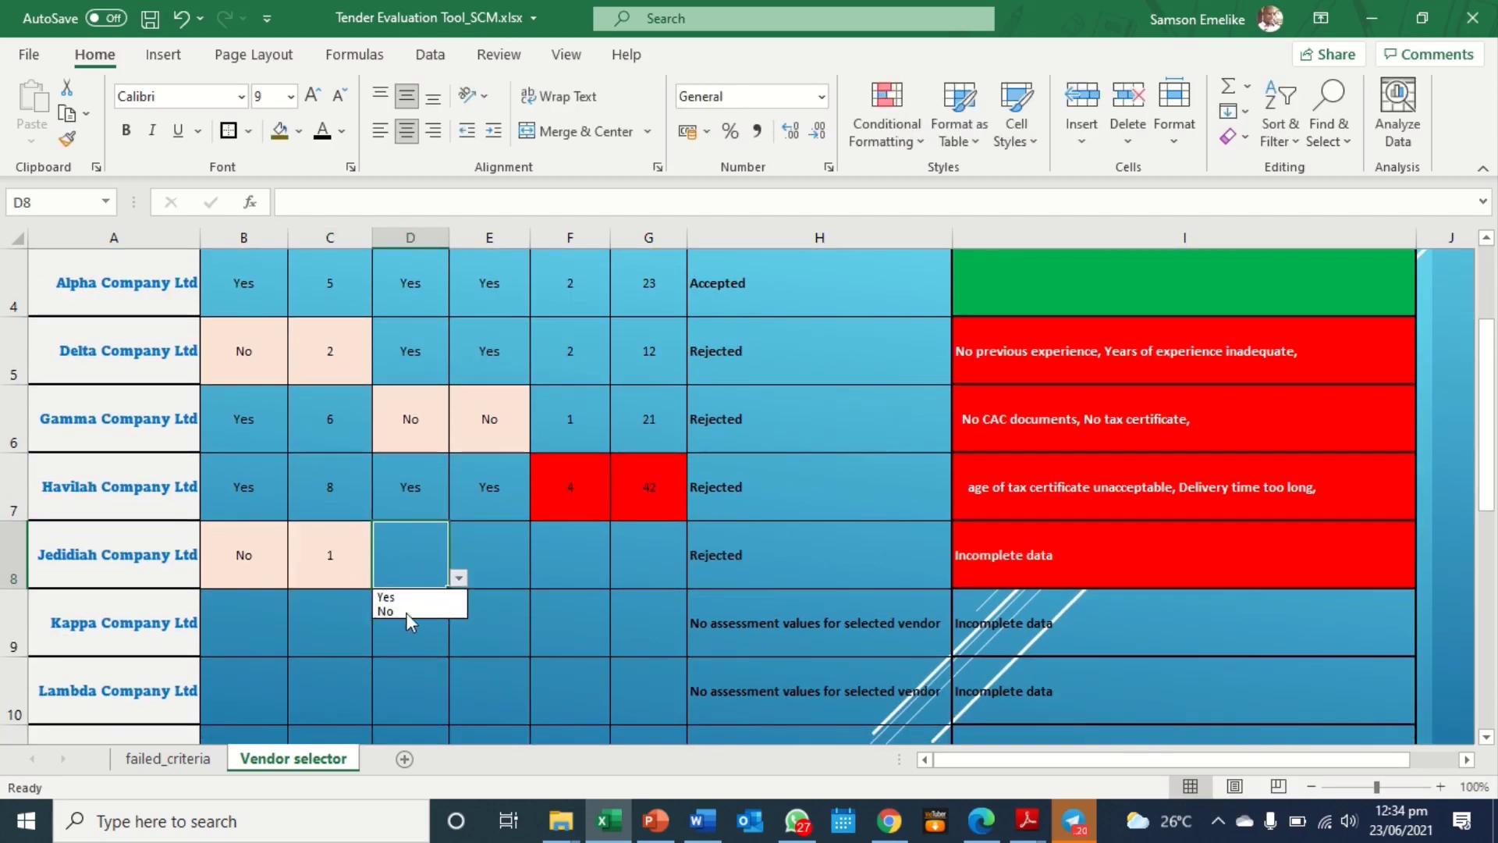
click(400, 612)
click(483, 557)
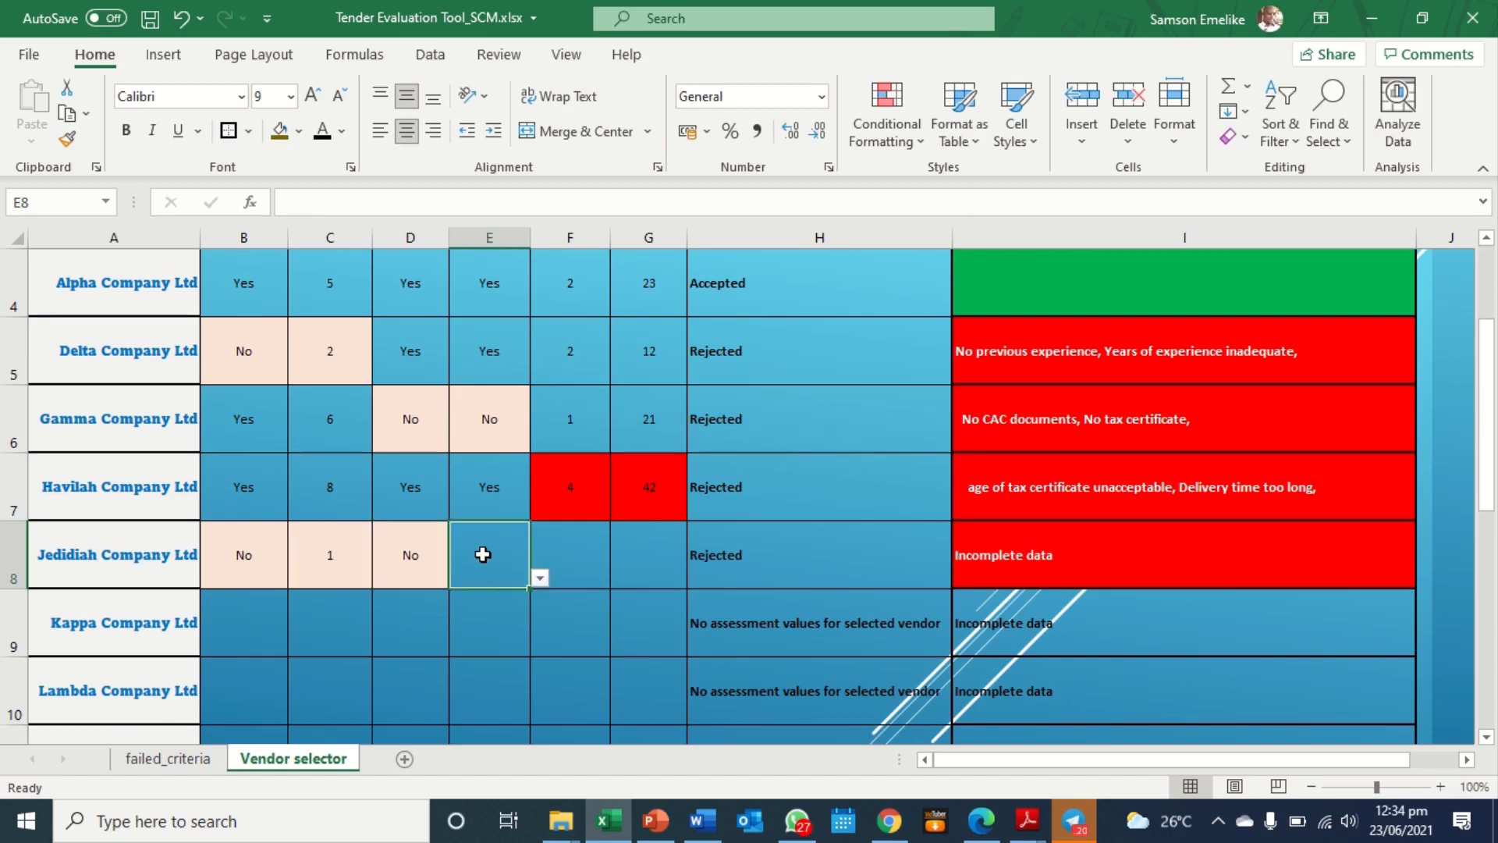
click(540, 578)
click(527, 611)
Step: Enter Jedidiah's tax certificate age of 5 and delivery time of 45 days
click(566, 556)
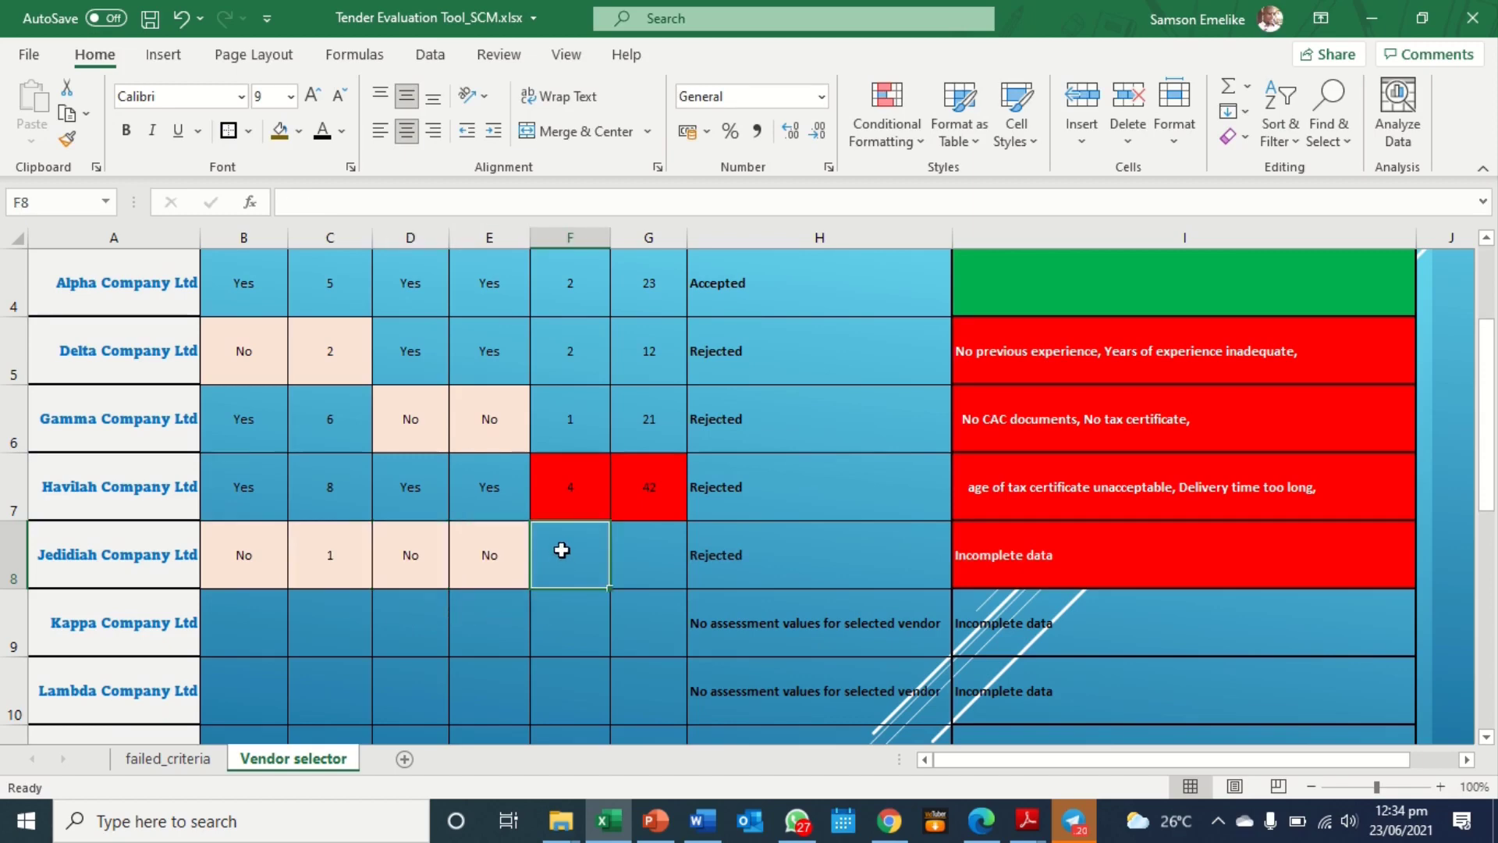
scroll(573, 528, up, 1)
scroll(573, 528, up, 1)
scroll(574, 528, down, 2)
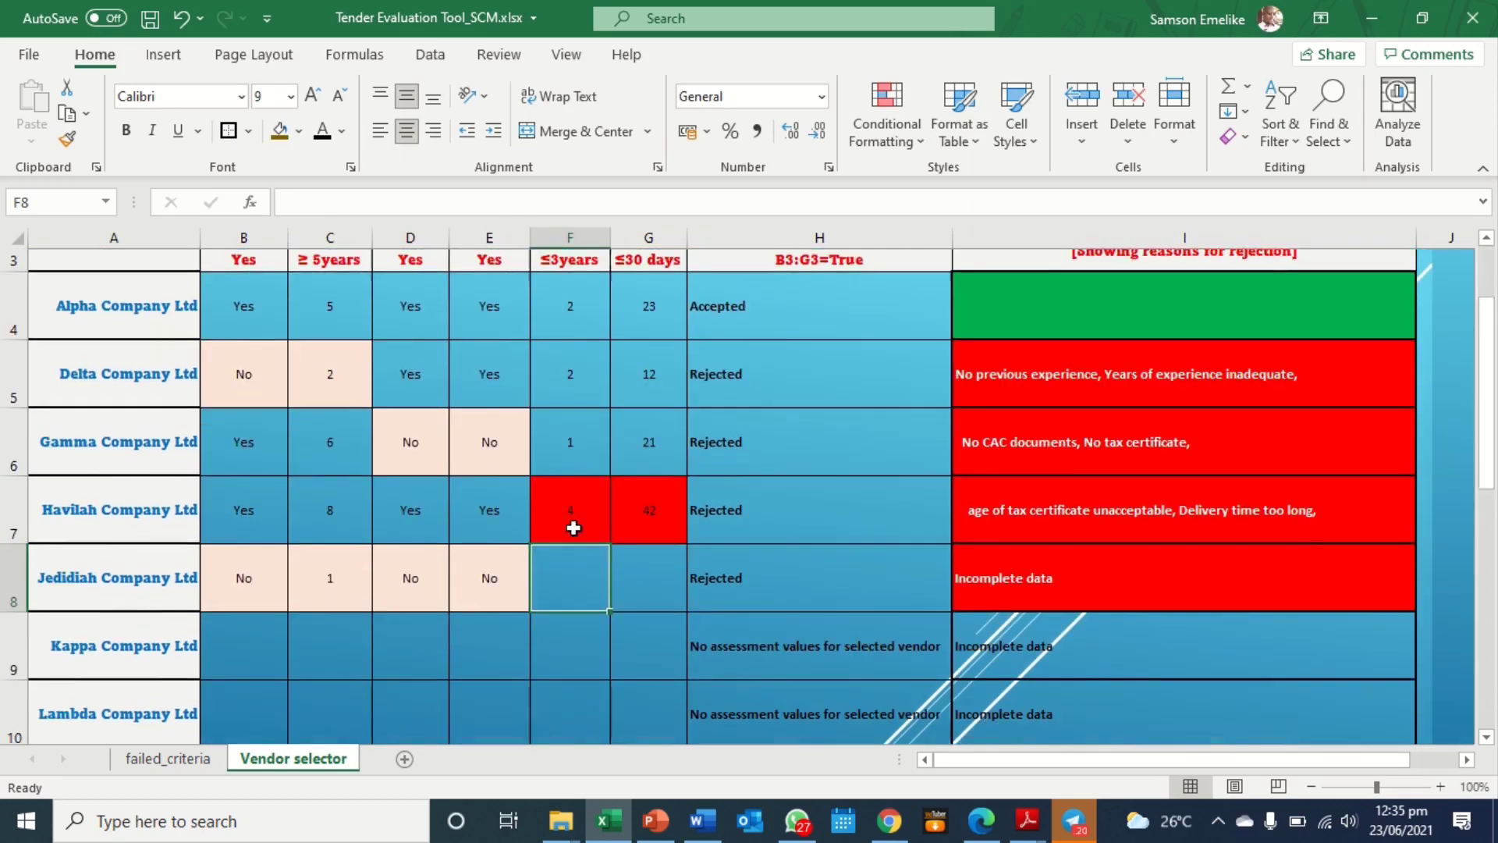
scroll(573, 528, up, 2)
scroll(574, 528, down, 1)
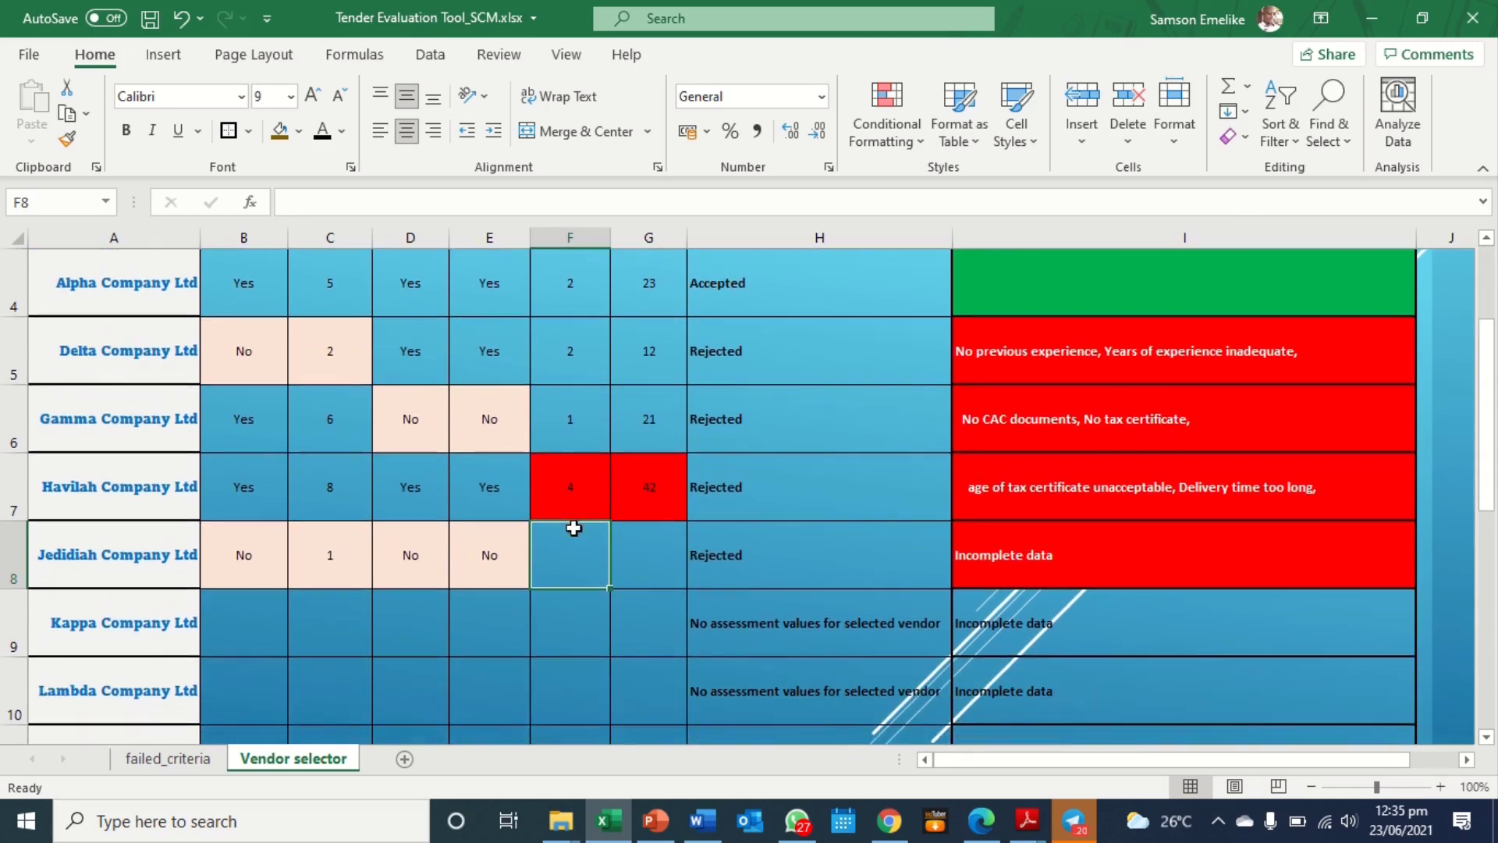
text(5)
key(Tab)
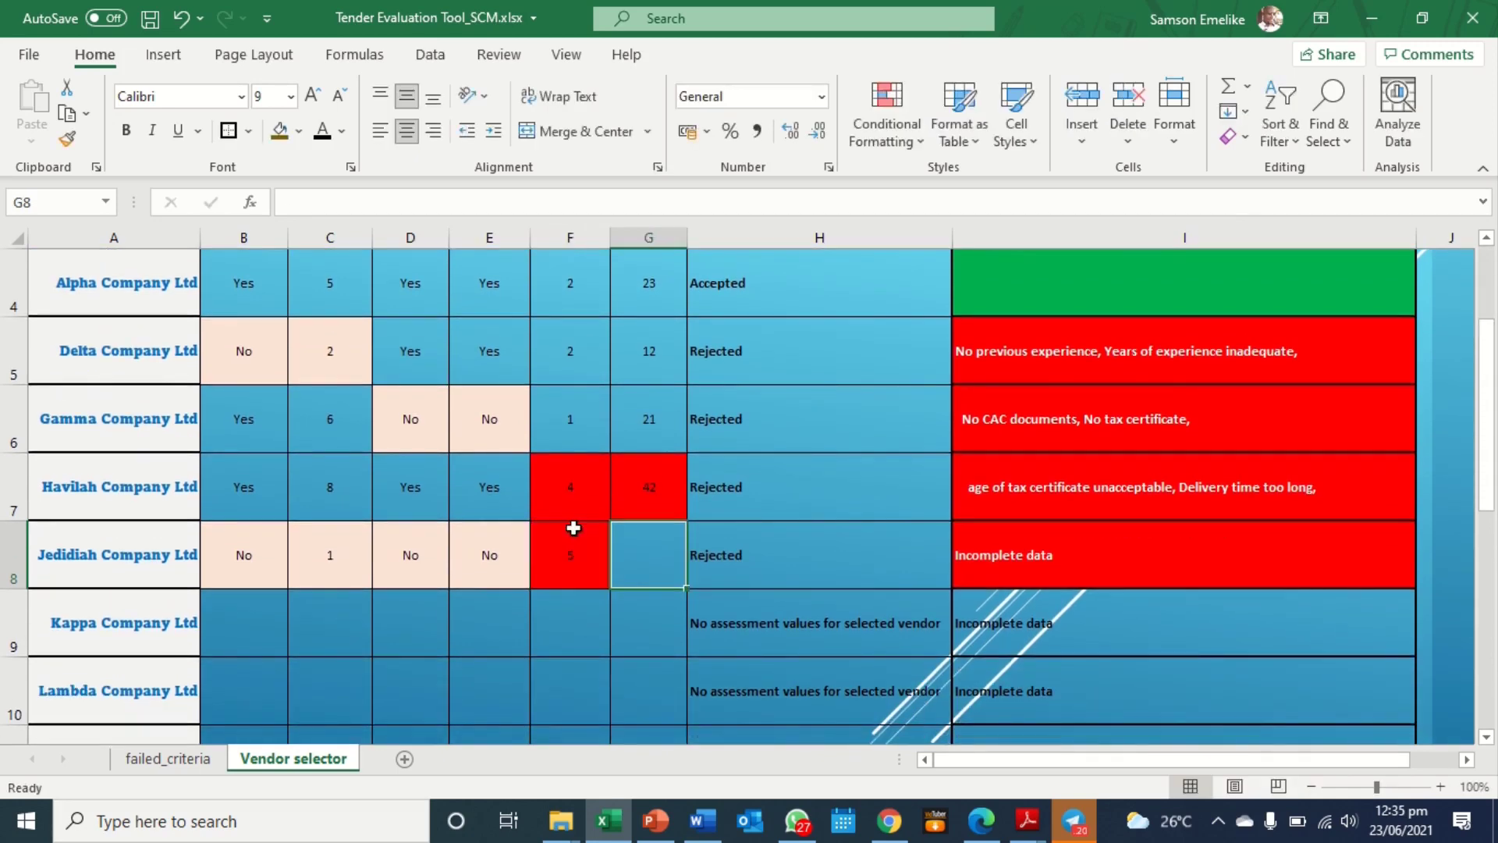
scroll(574, 529, up, 1)
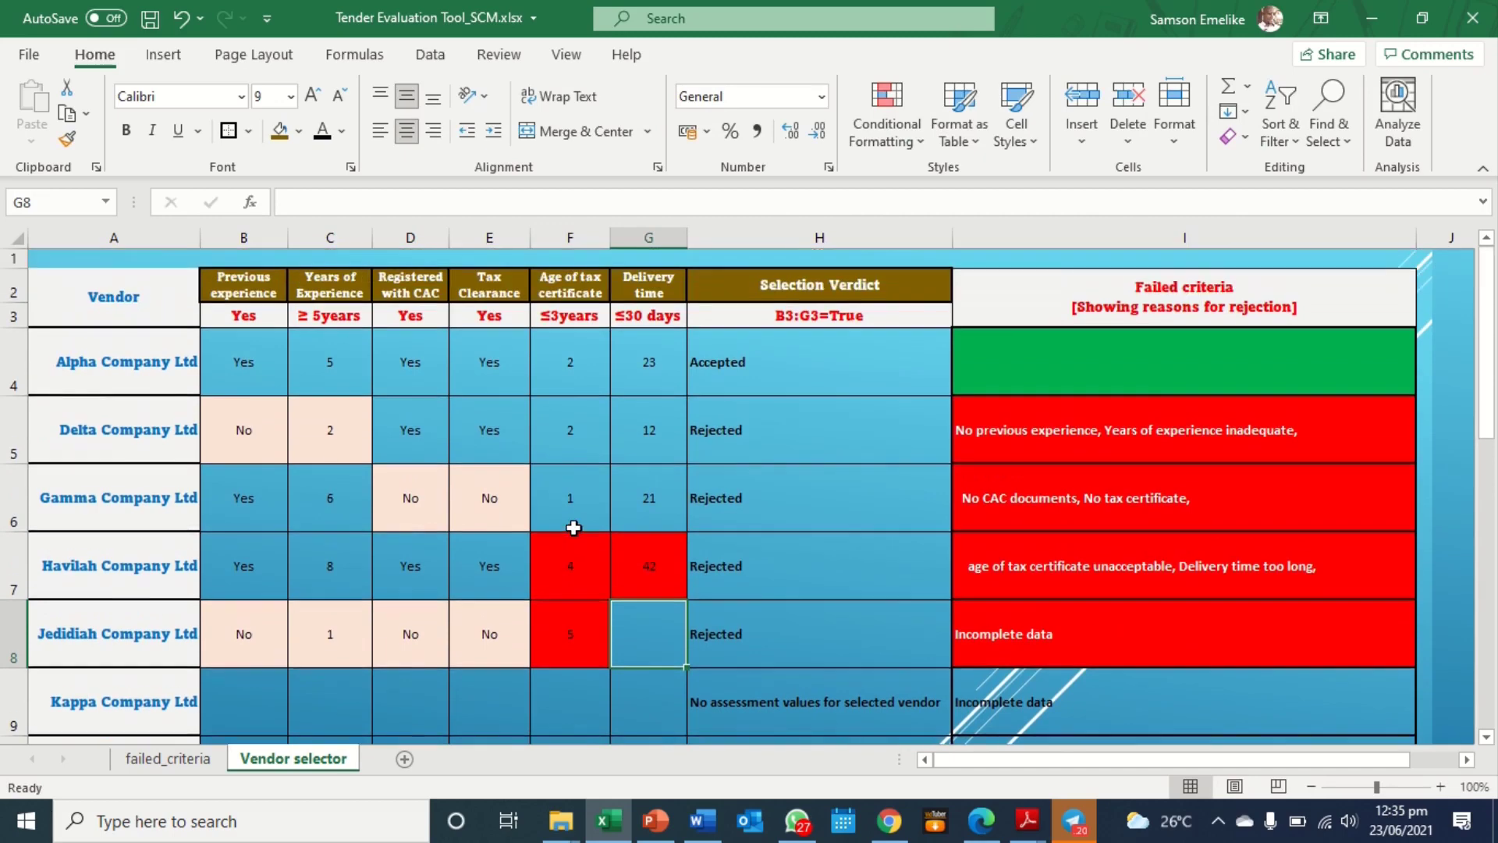
text(45)
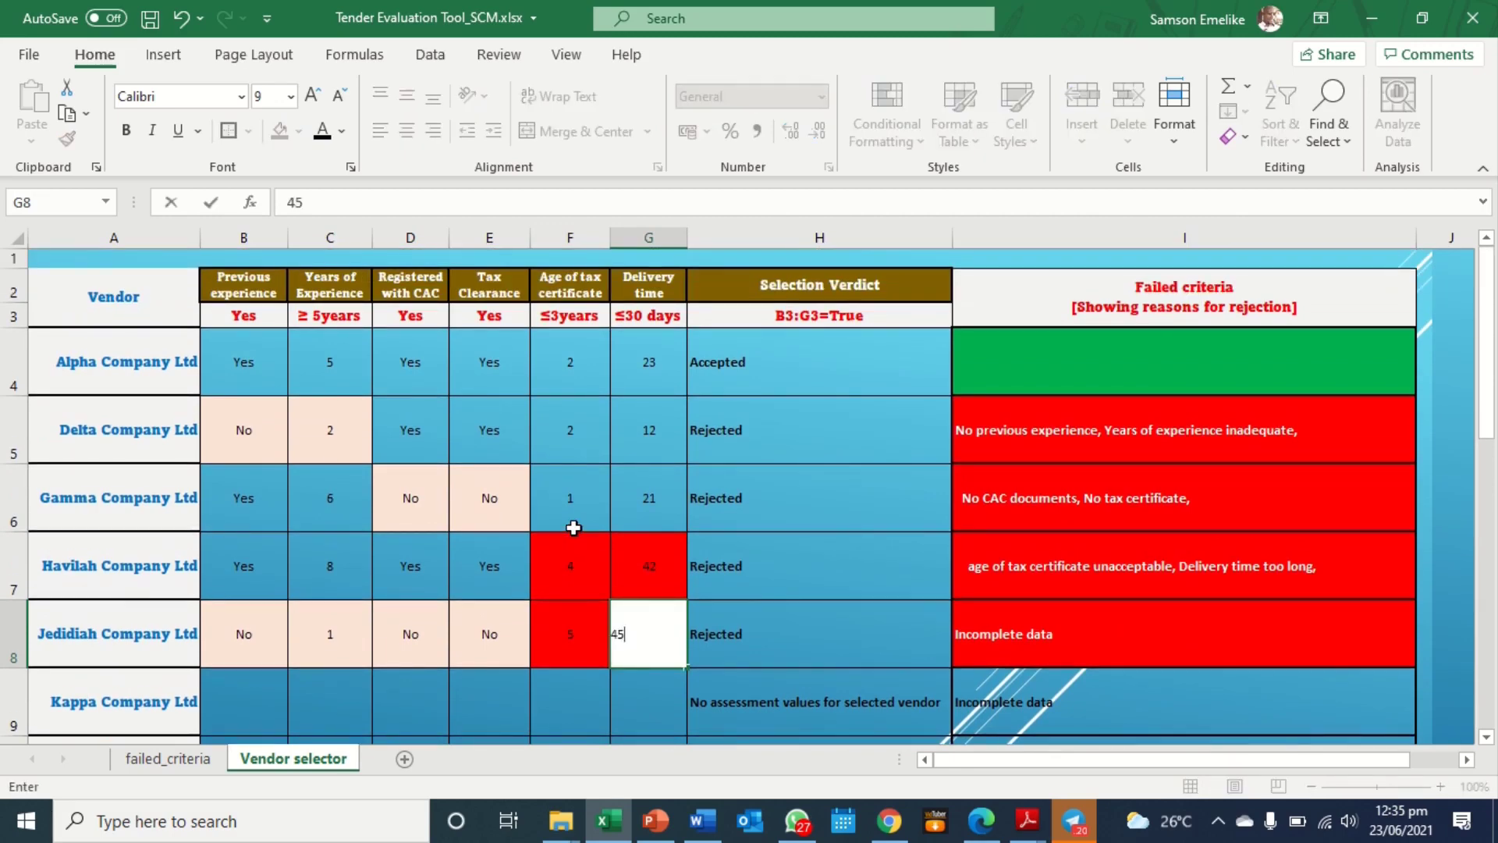
key(Return)
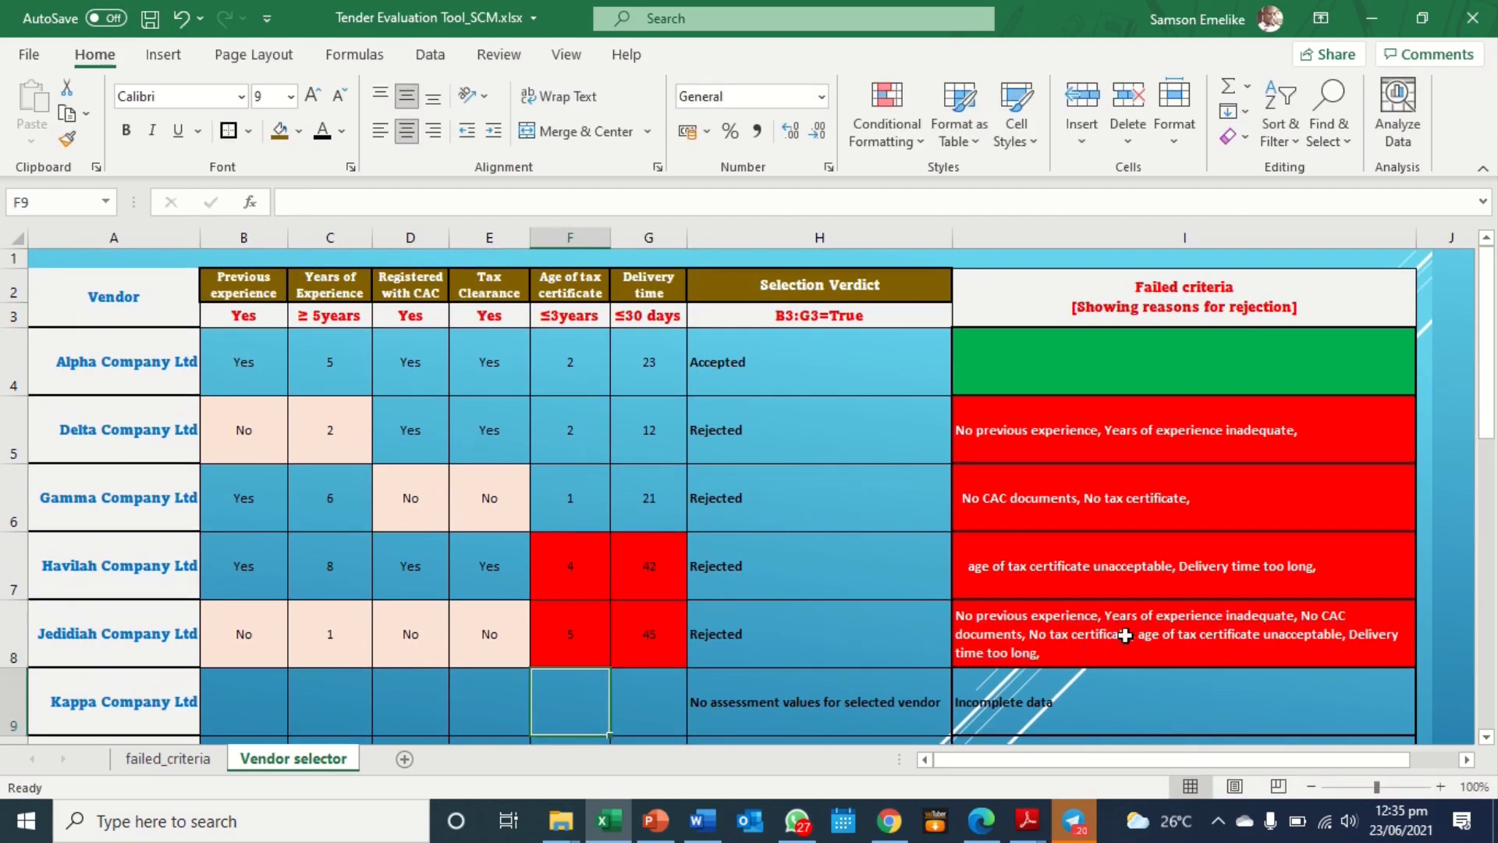
scroll(1124, 635, down, 1)
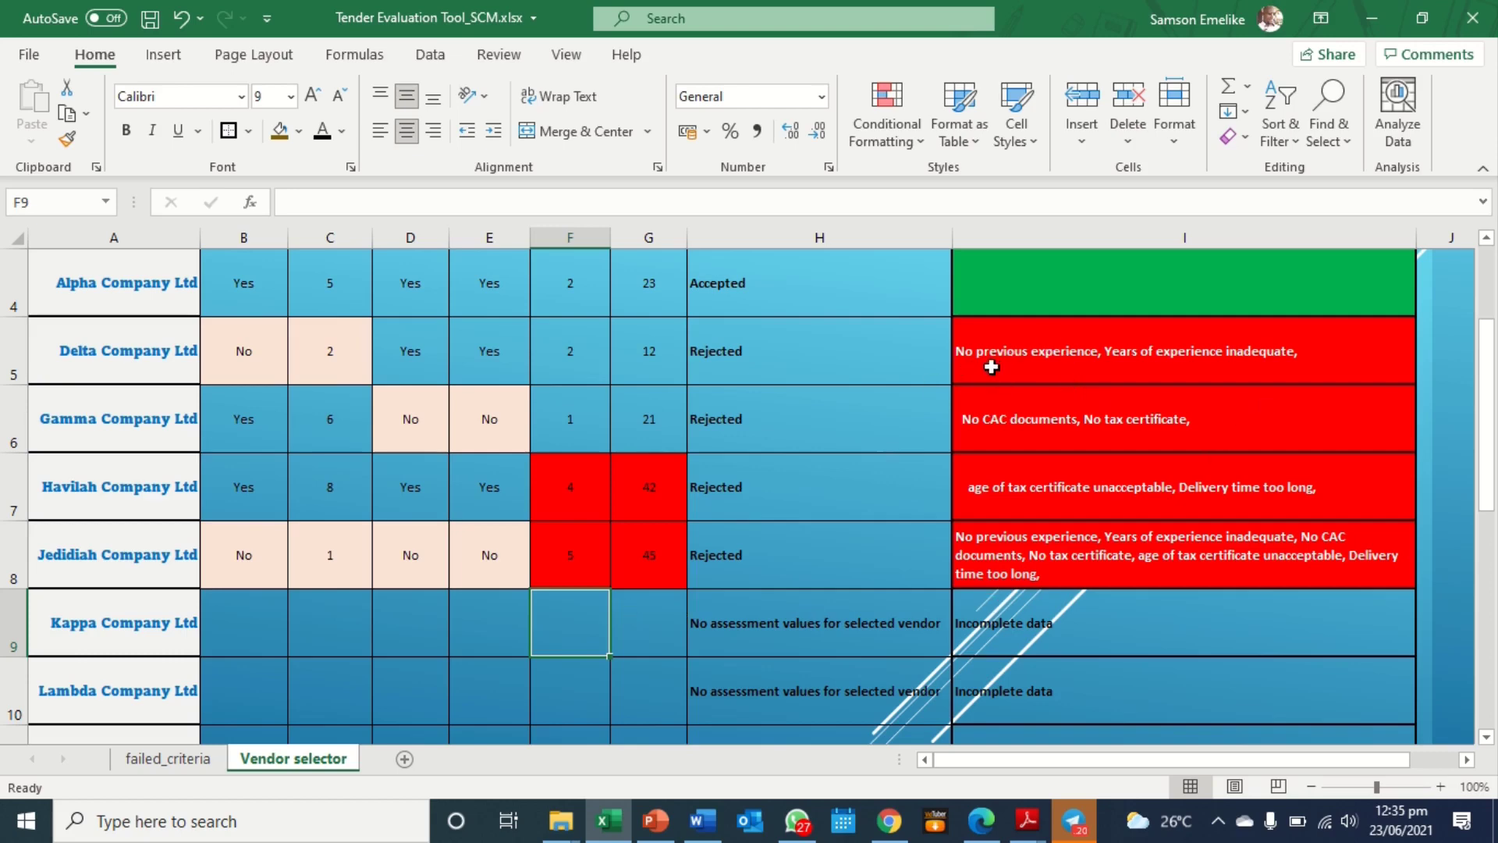
scroll(1051, 391, up, 1)
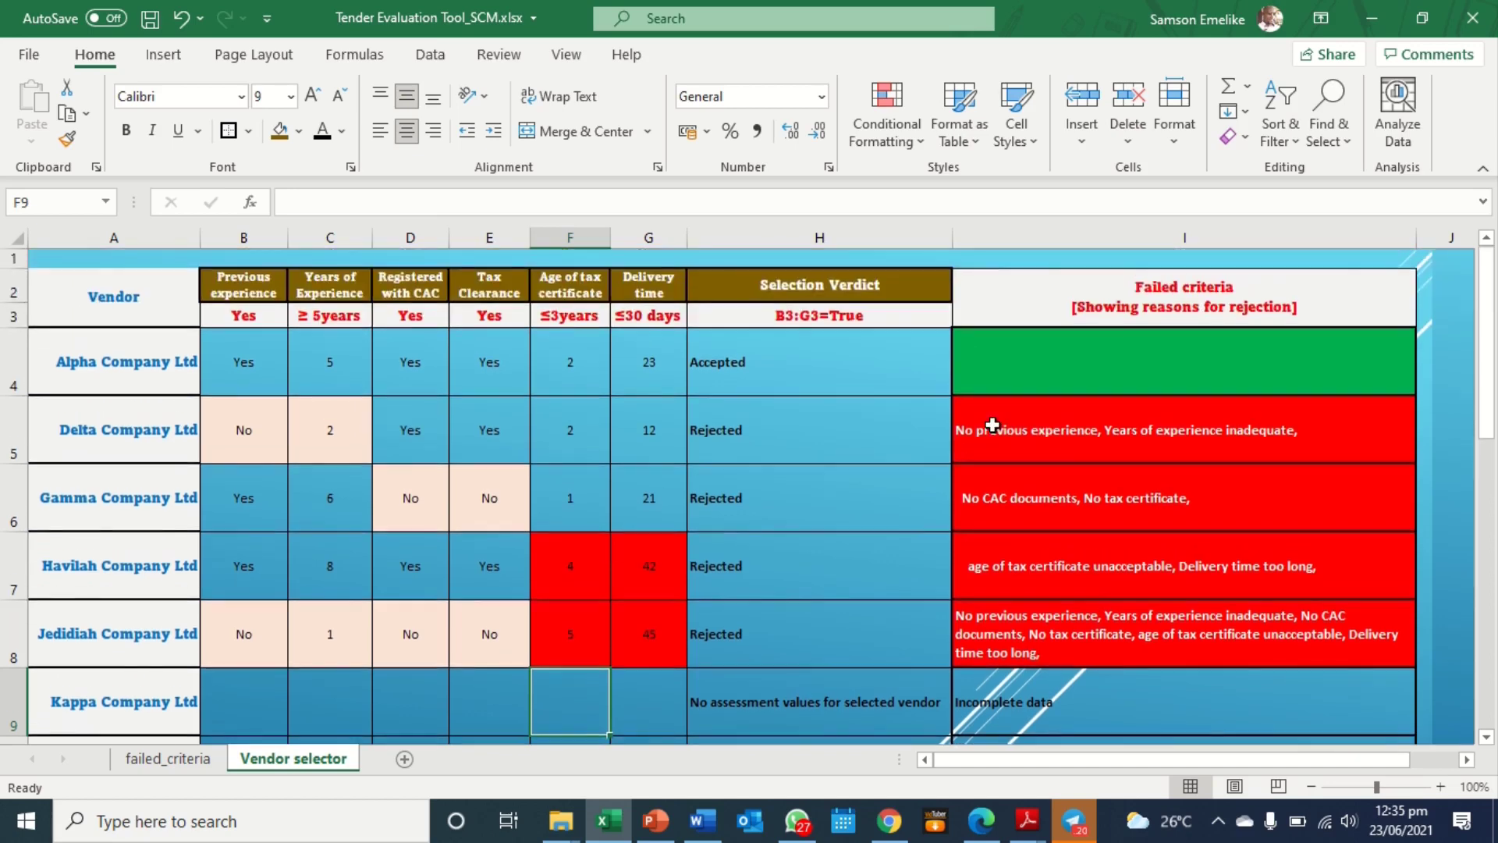